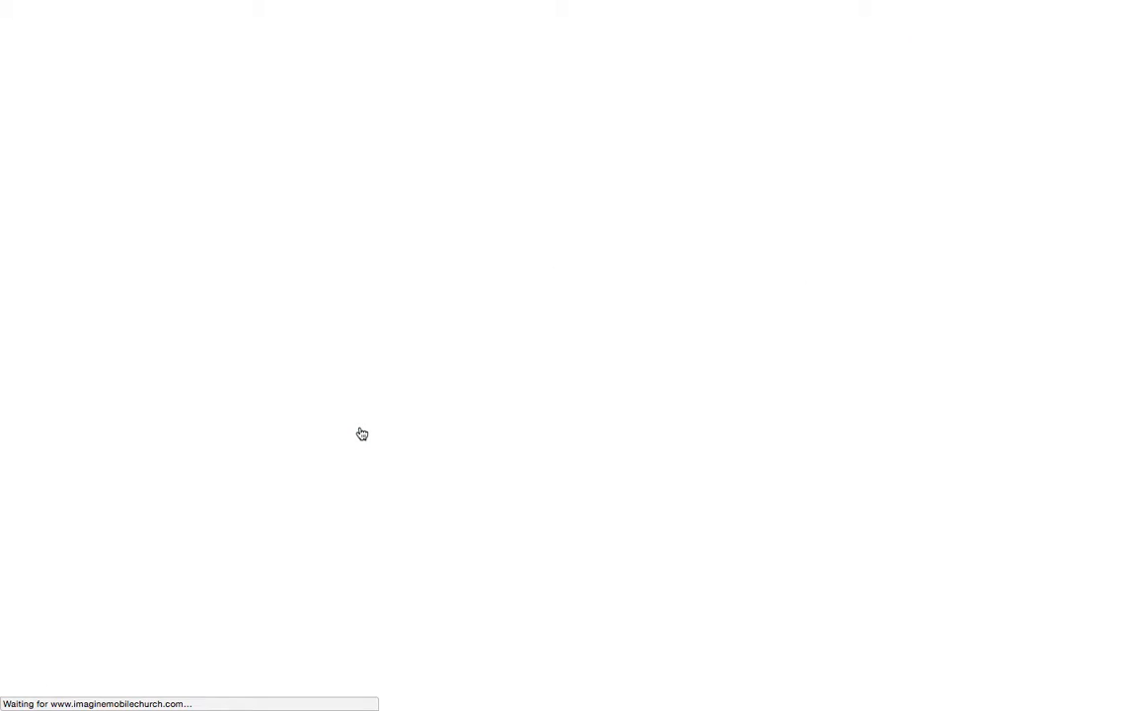
Name the campaign 'Legacy Tower' and describe it as 'A monument designed to honor our fallen heros.'
click(339, 211)
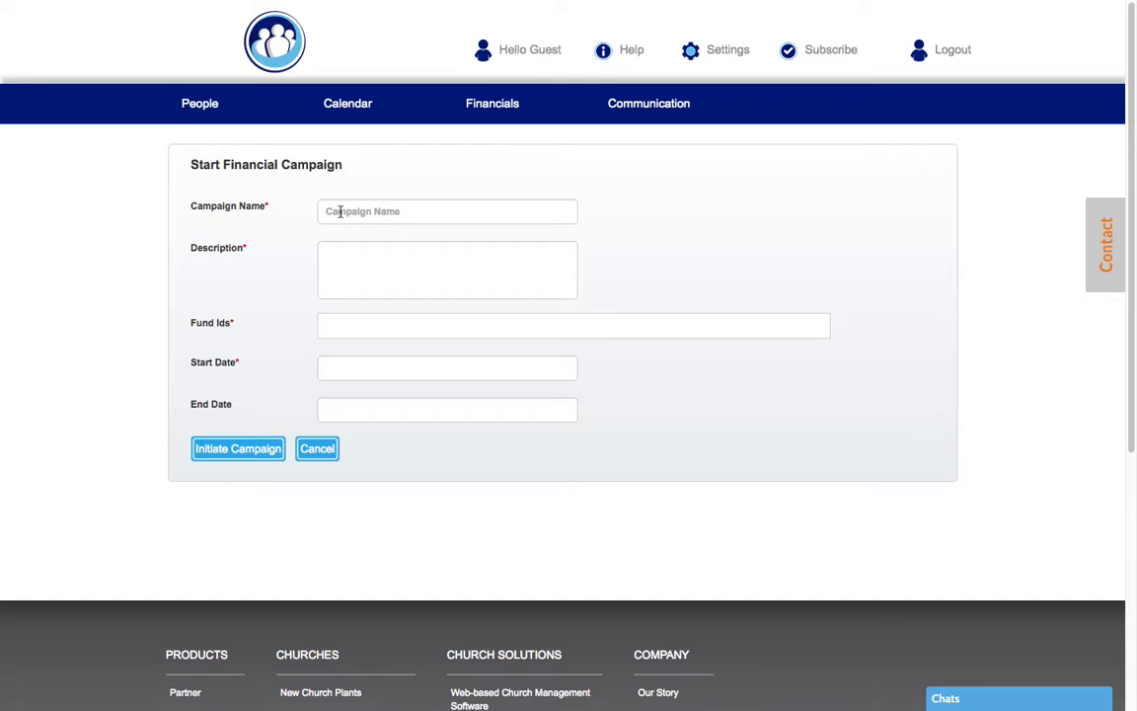
text(Legacy Tower)
click(358, 261)
text(A monum)
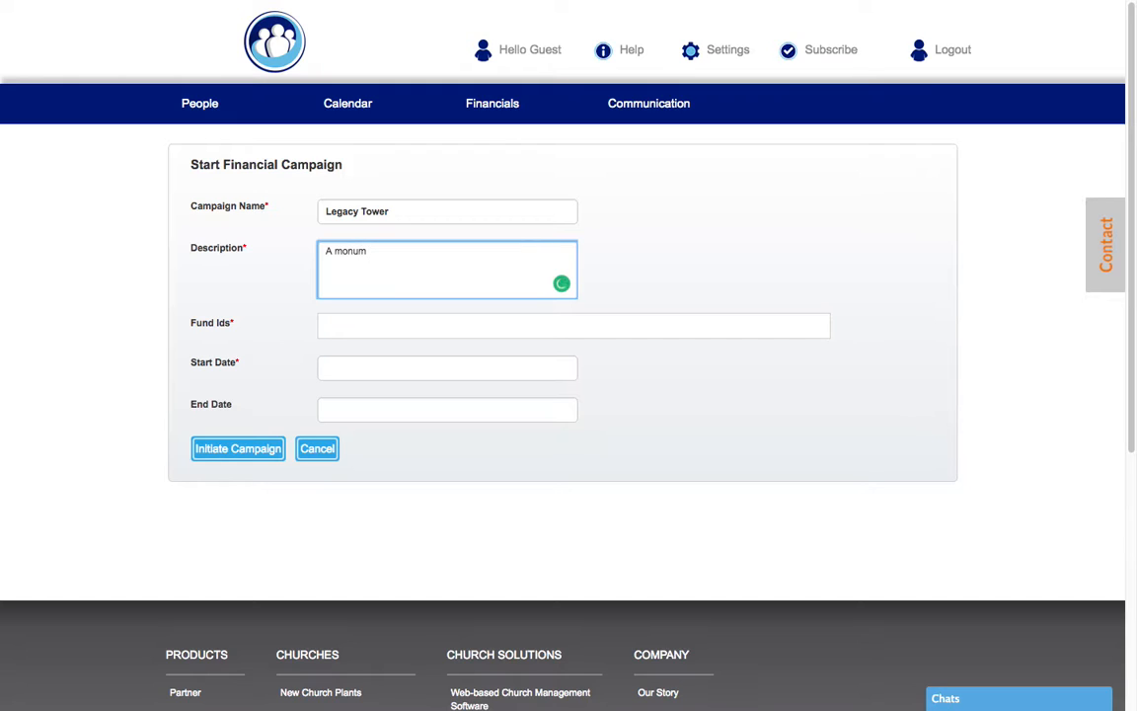
text(ne)
key(BackSpace)
key(BackSpace)
text(ent designed to honor our fallen heros.)
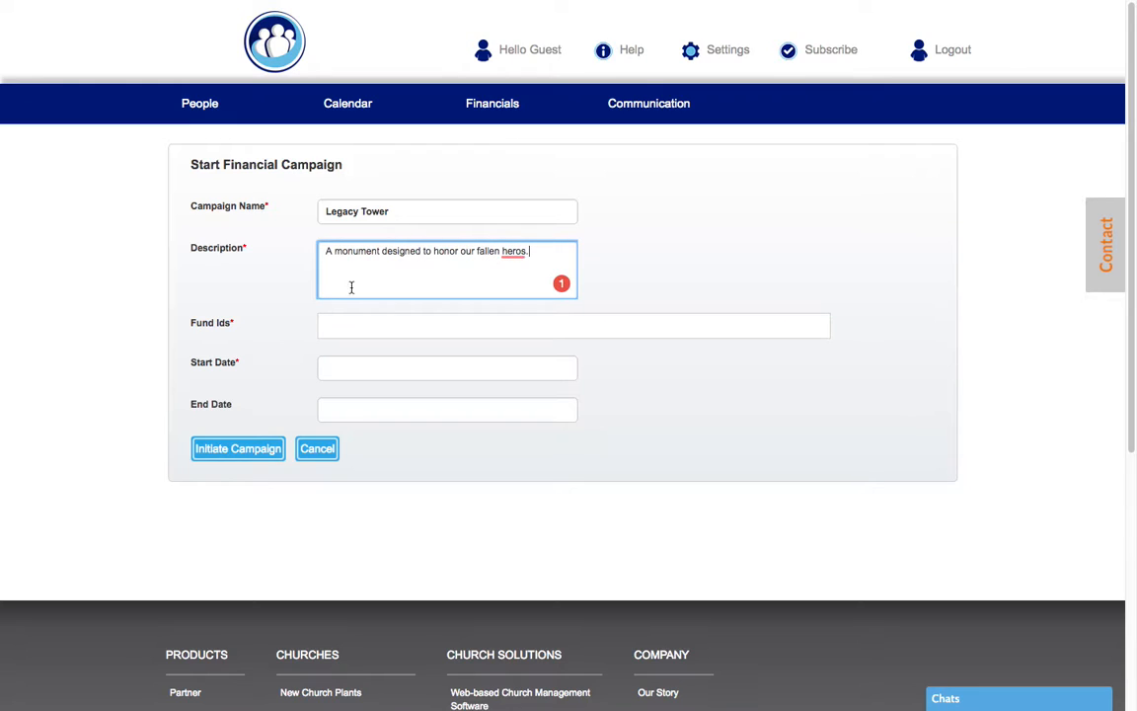
Correct the misspelled 'heros' to 'heroes' using the spelling suggestion
right_click(521, 251)
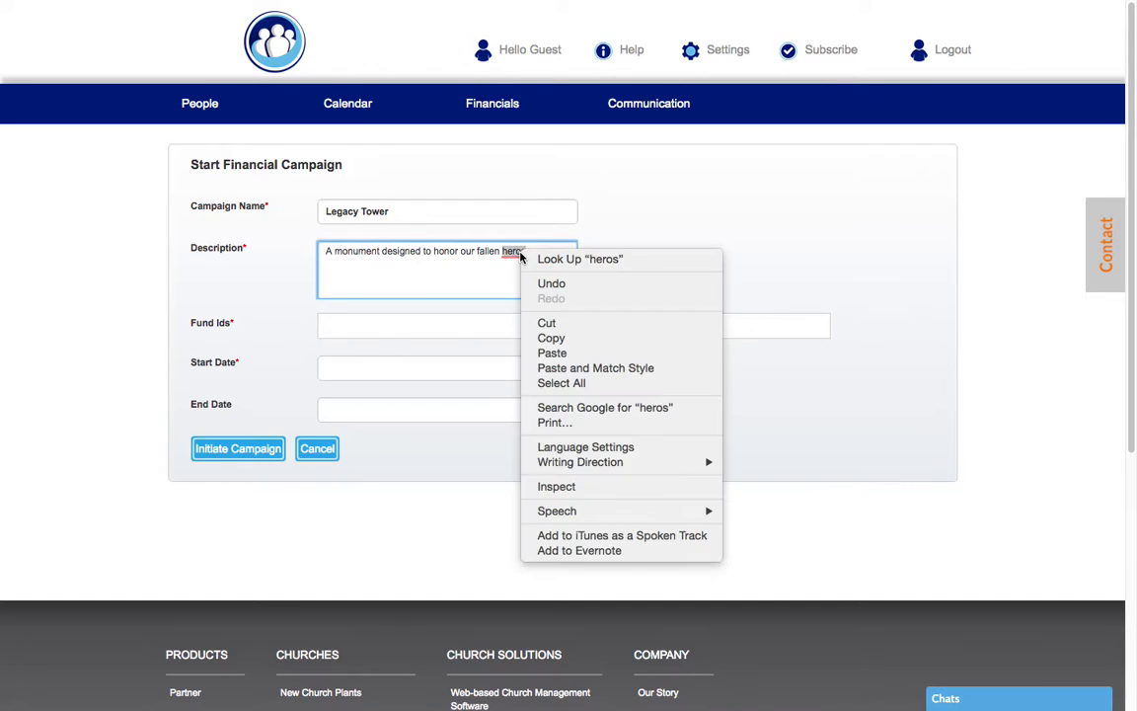
click(523, 251)
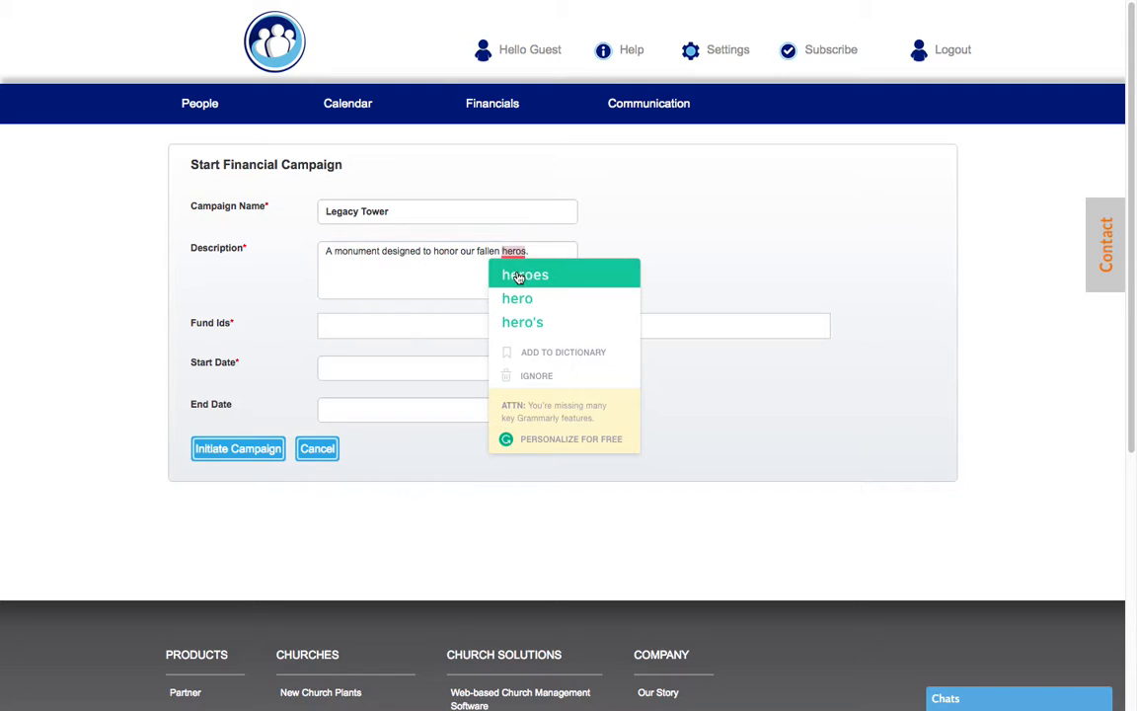
click(507, 275)
click(344, 323)
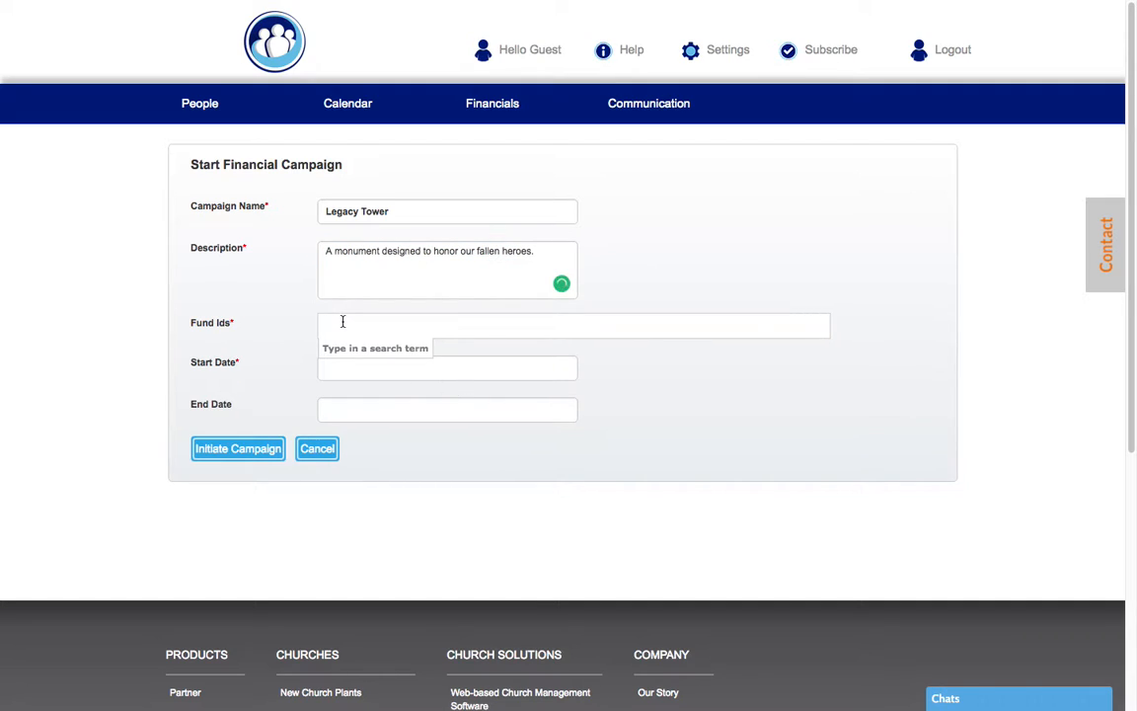
Attach the Special Projects fund and set the start date to 02-01-2016
text(spe)
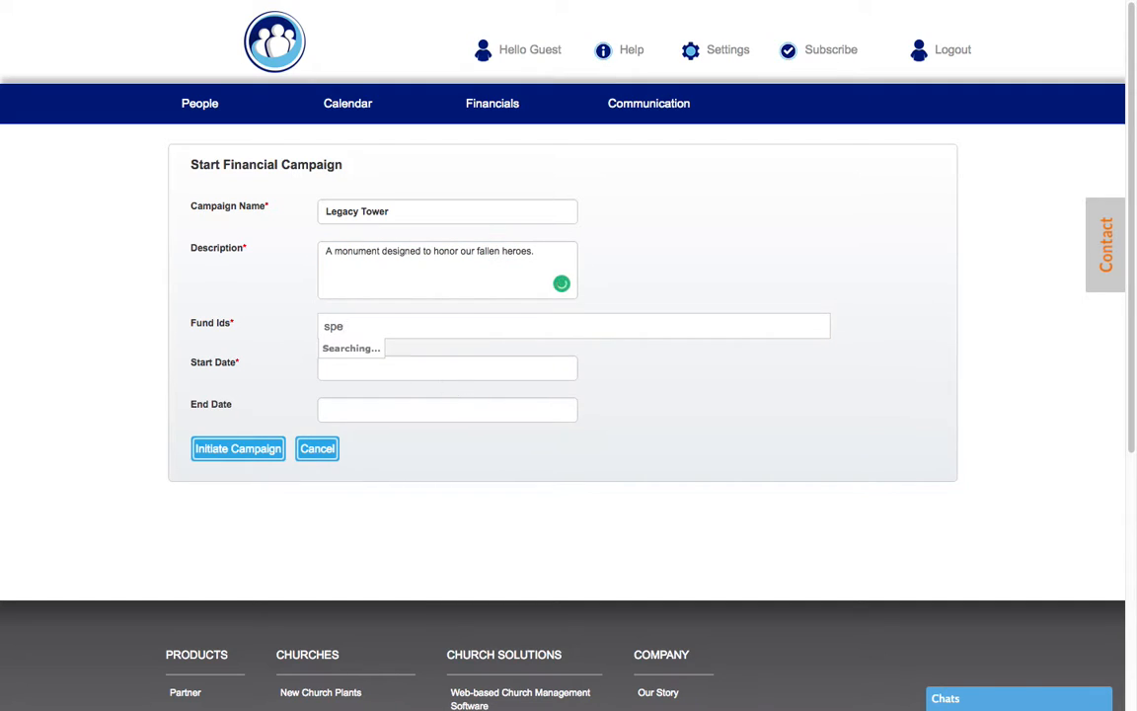
click(363, 342)
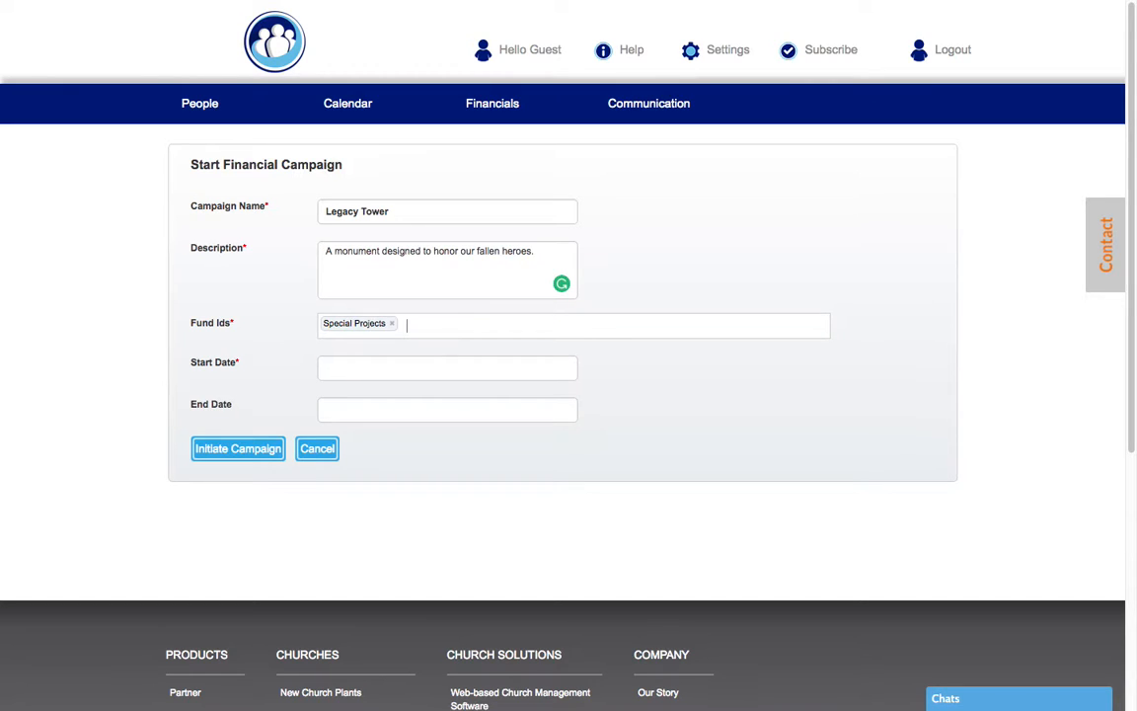
click(373, 377)
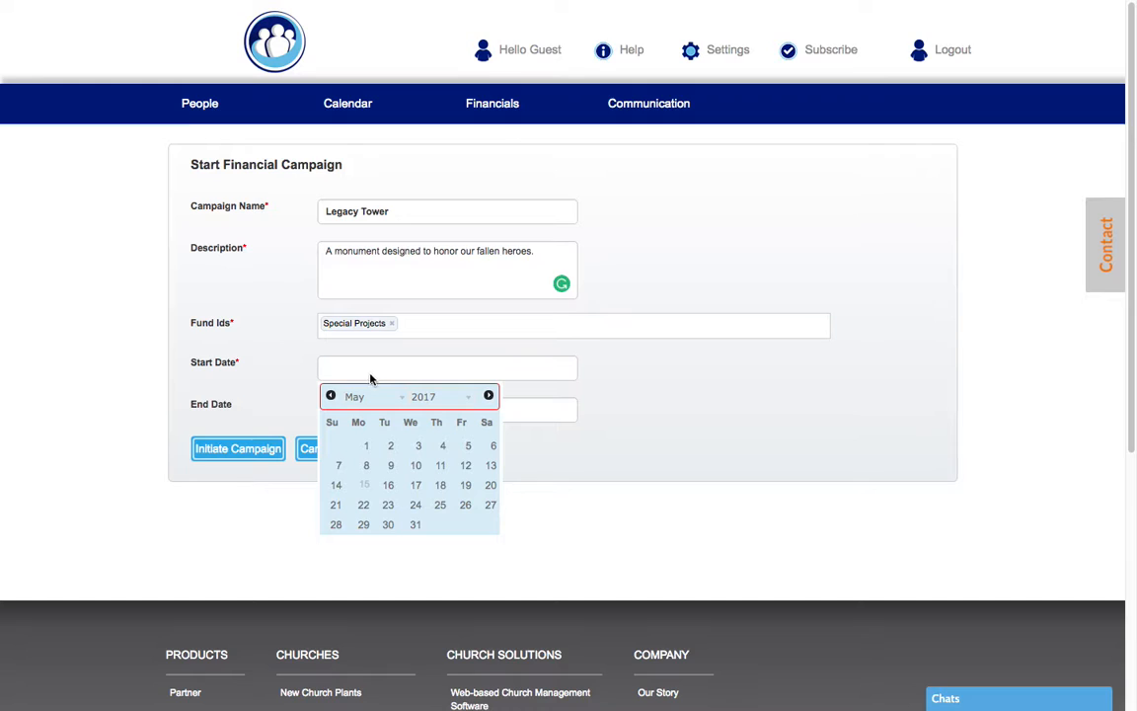
click(331, 395)
click(331, 396)
click(331, 396)
click(431, 396)
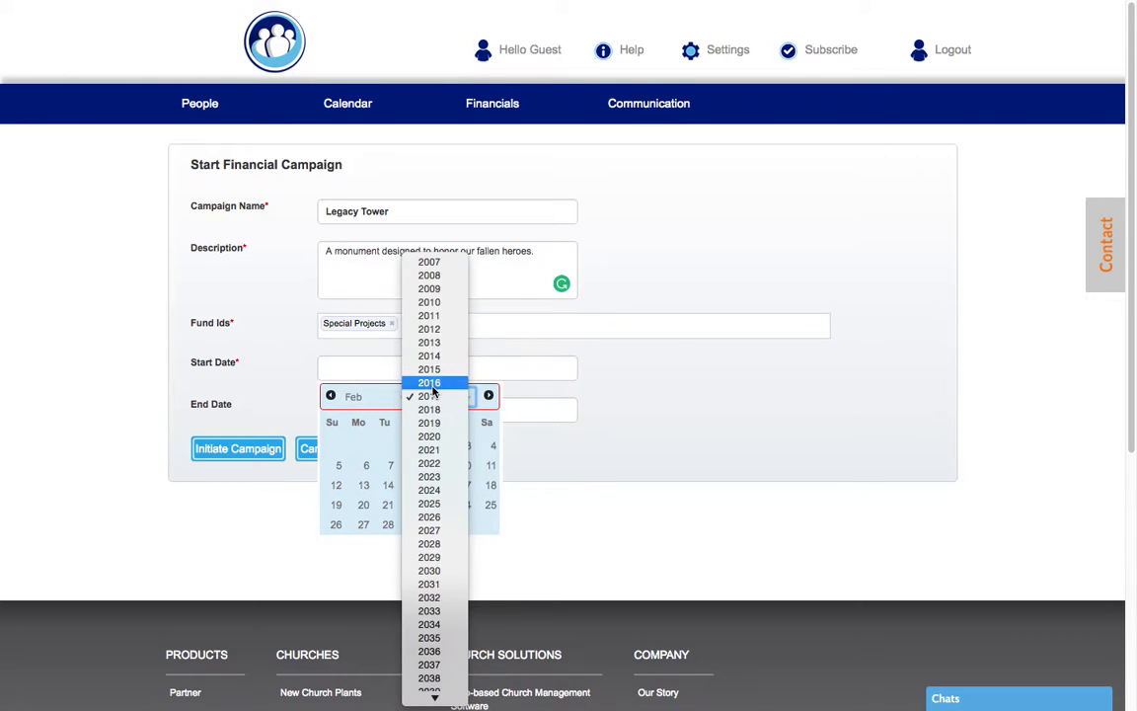
click(430, 382)
click(368, 449)
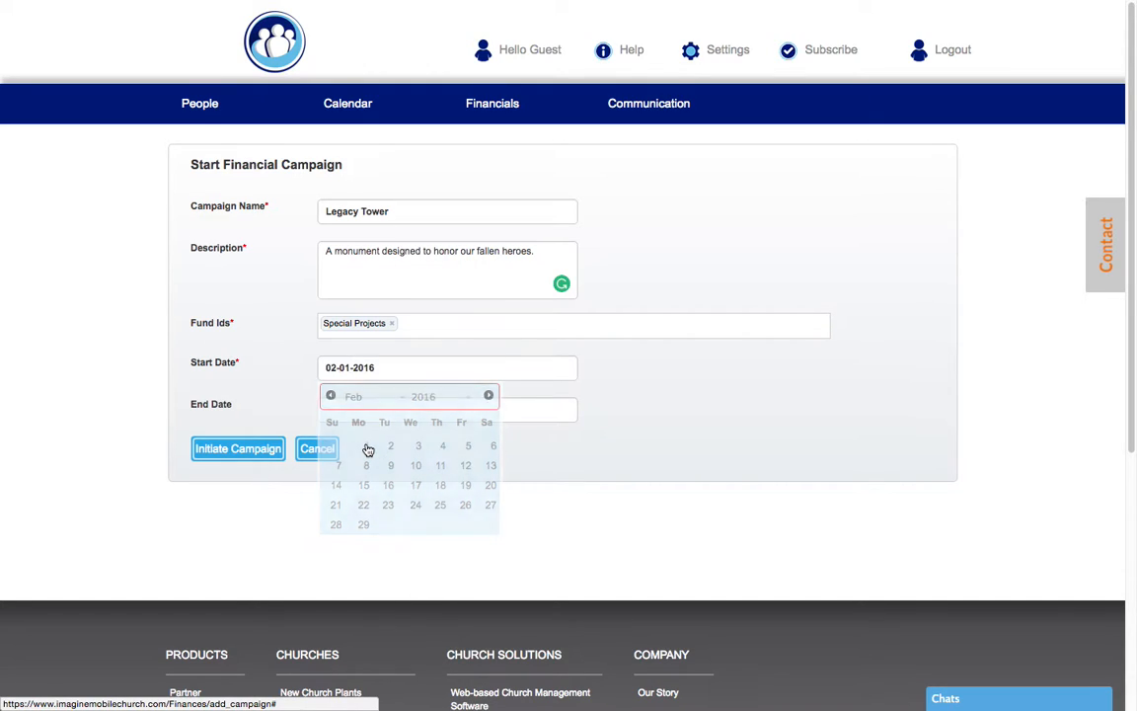
Set the end date to 05-01-2017 and initiate the campaign
click(330, 416)
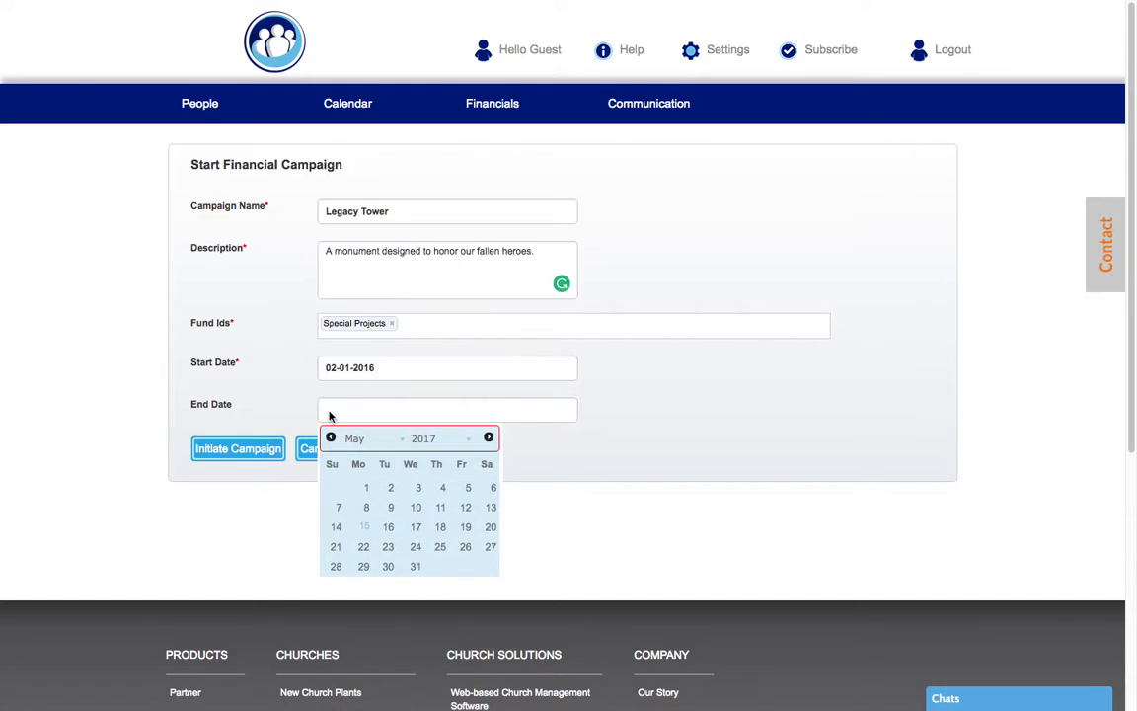
click(367, 488)
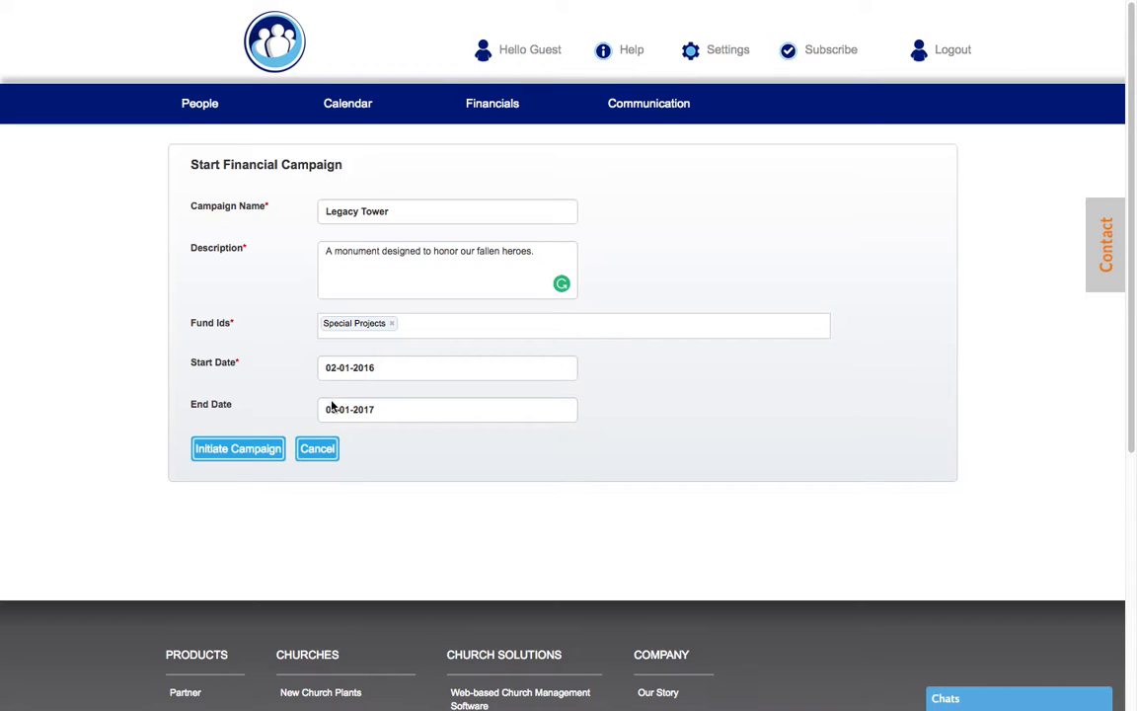
click(246, 455)
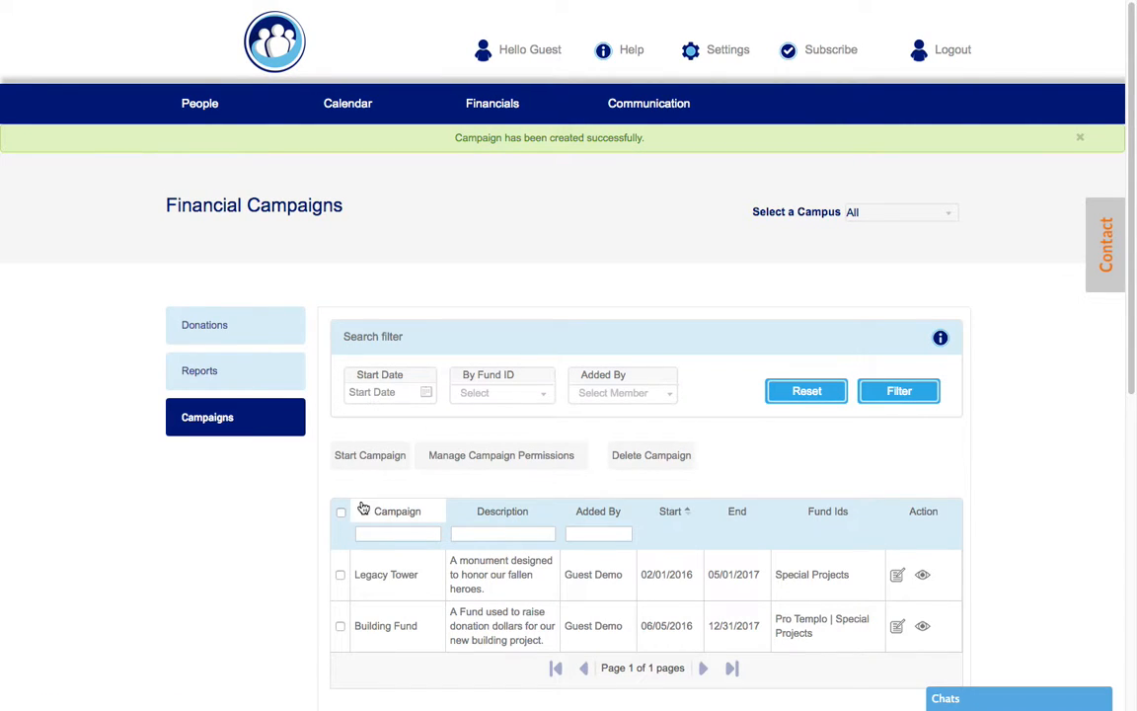
Review the Financial Campaigns list and open the Building Fund campaign for editing
scroll(315, 505, down, 3)
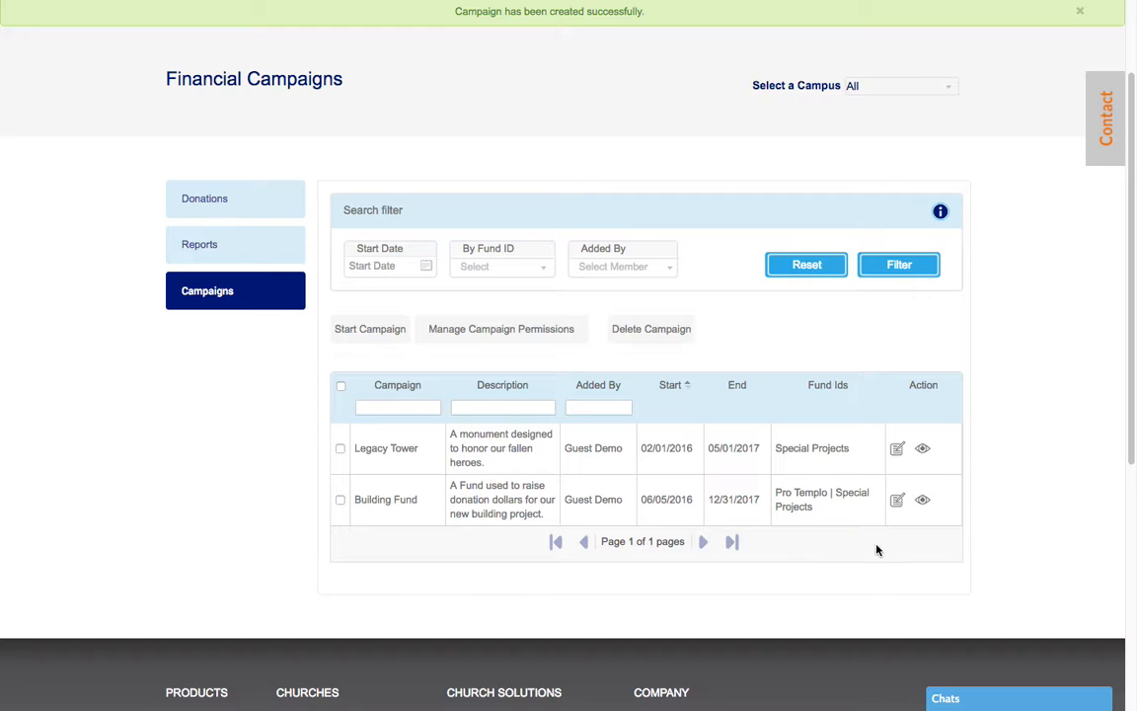
click(897, 509)
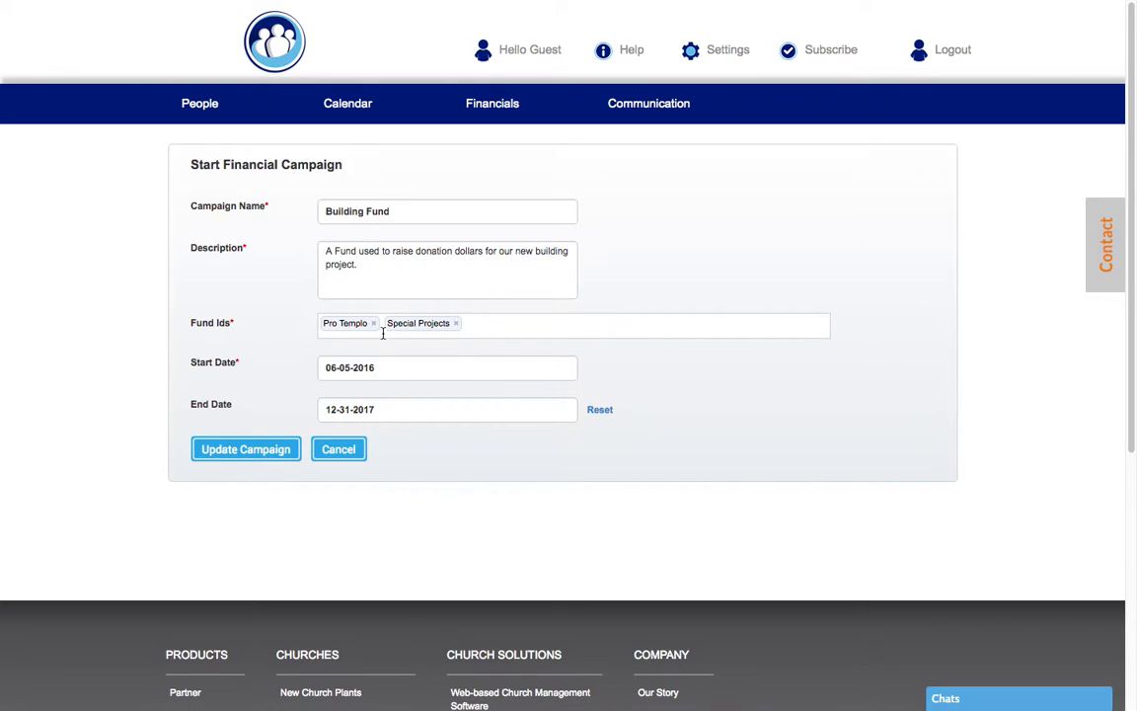
Remove Special Projects from Building Fund's funds, leaving Pro Templo, and update the campaign
click(457, 323)
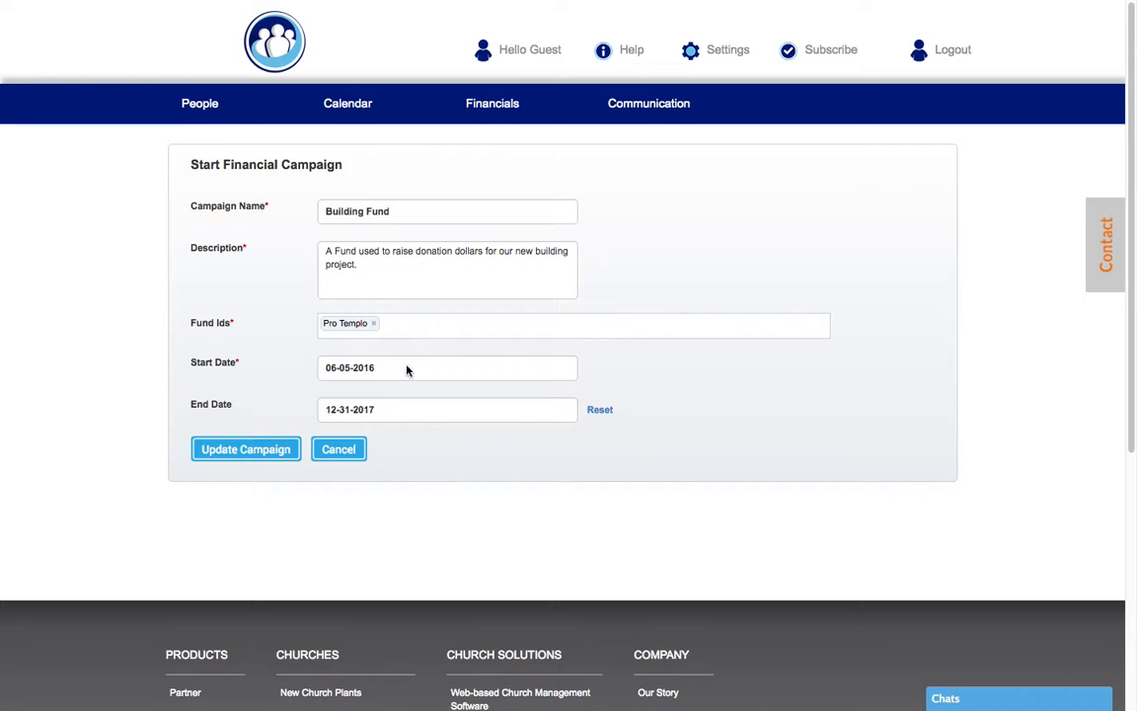
click(242, 453)
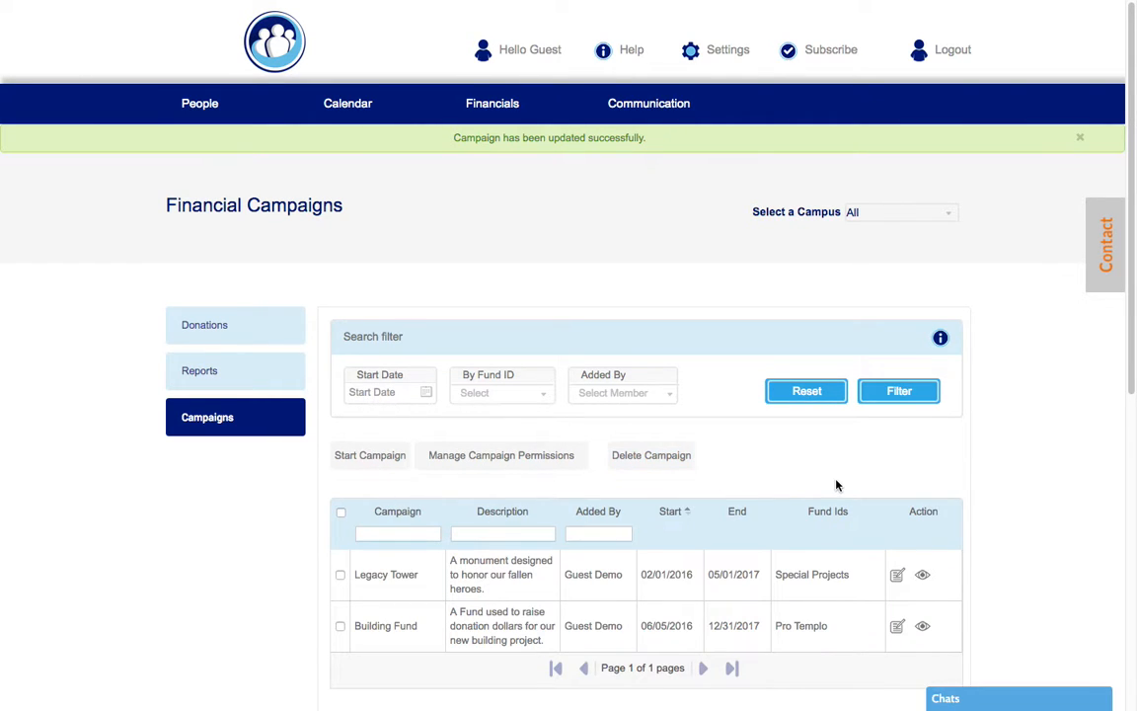
scroll(814, 488, down, 3)
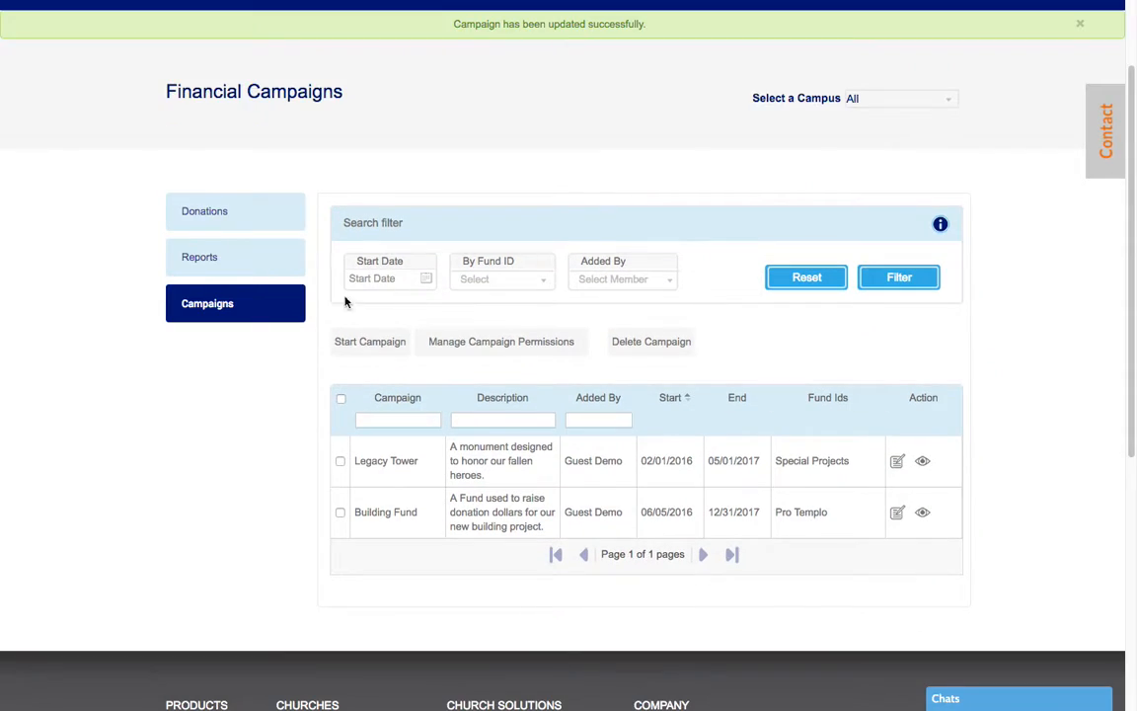
click(427, 281)
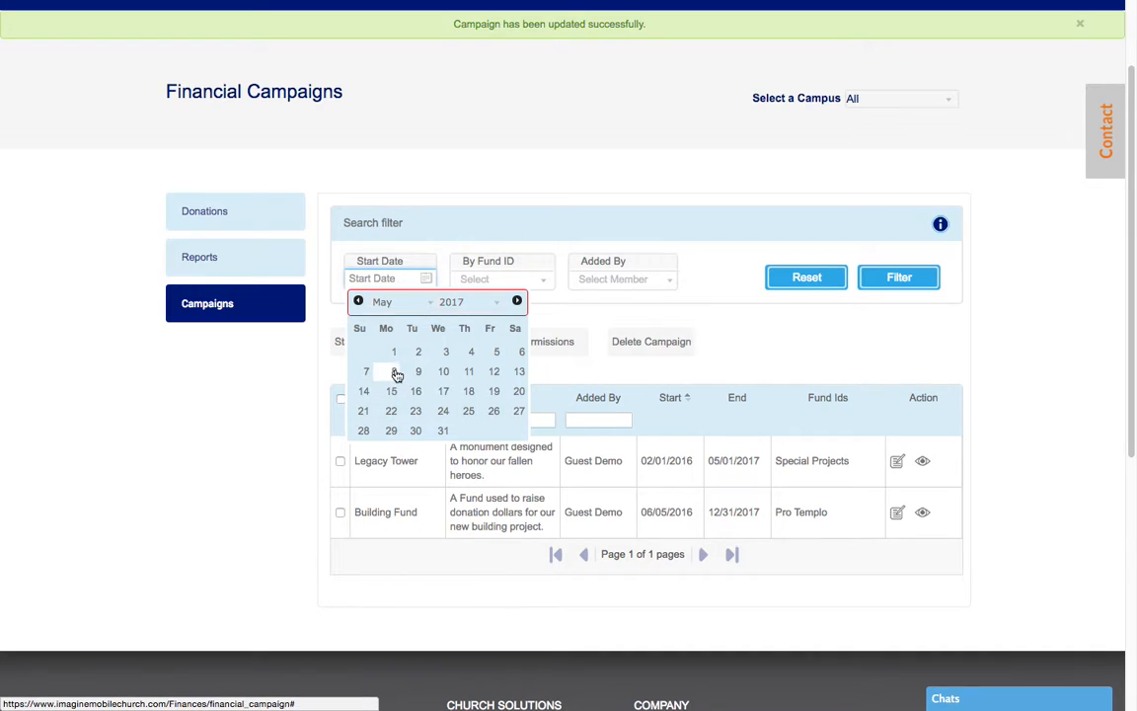
click(501, 280)
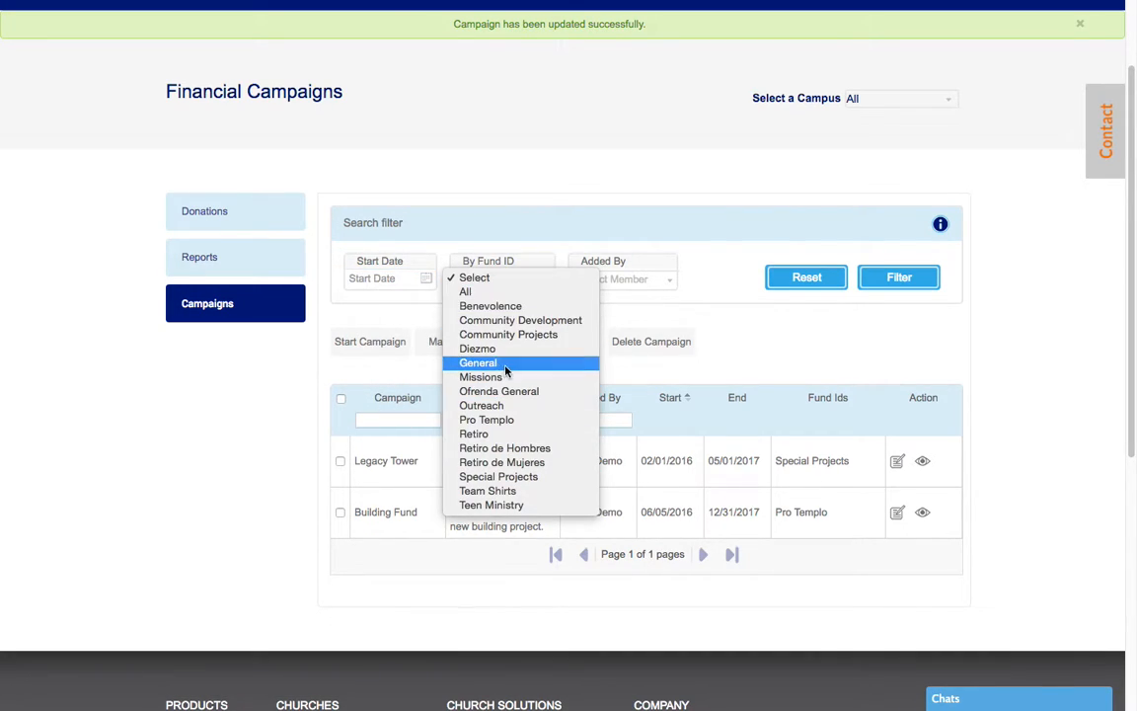
click(628, 279)
click(628, 279)
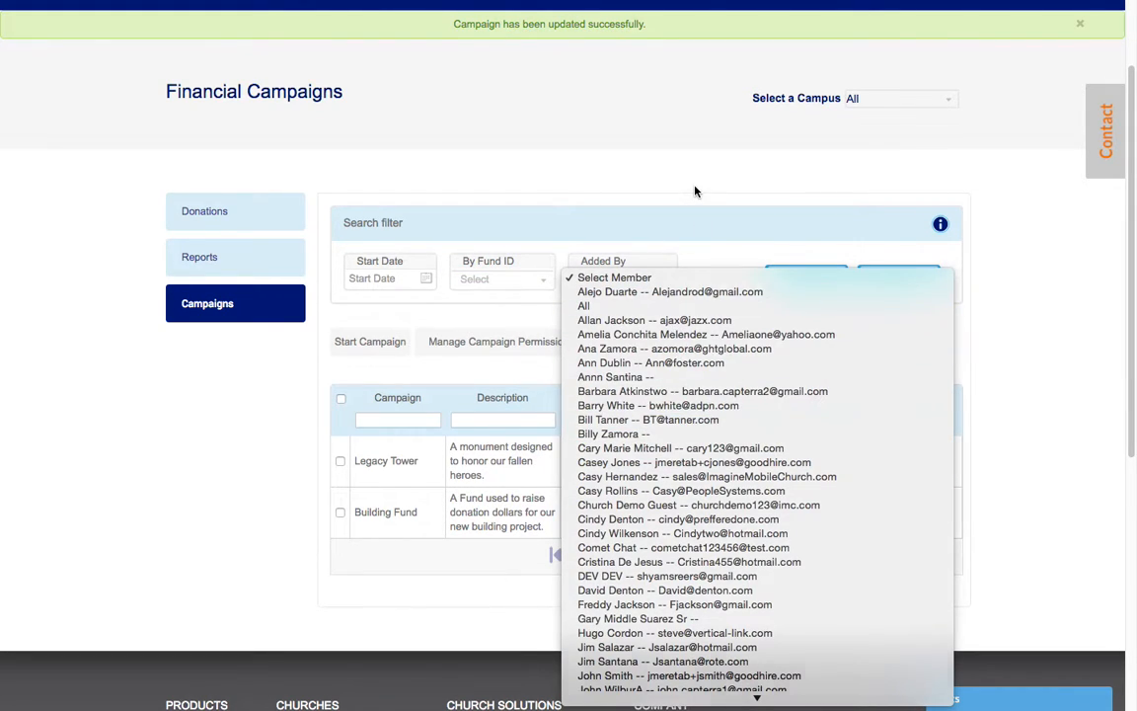
click(627, 167)
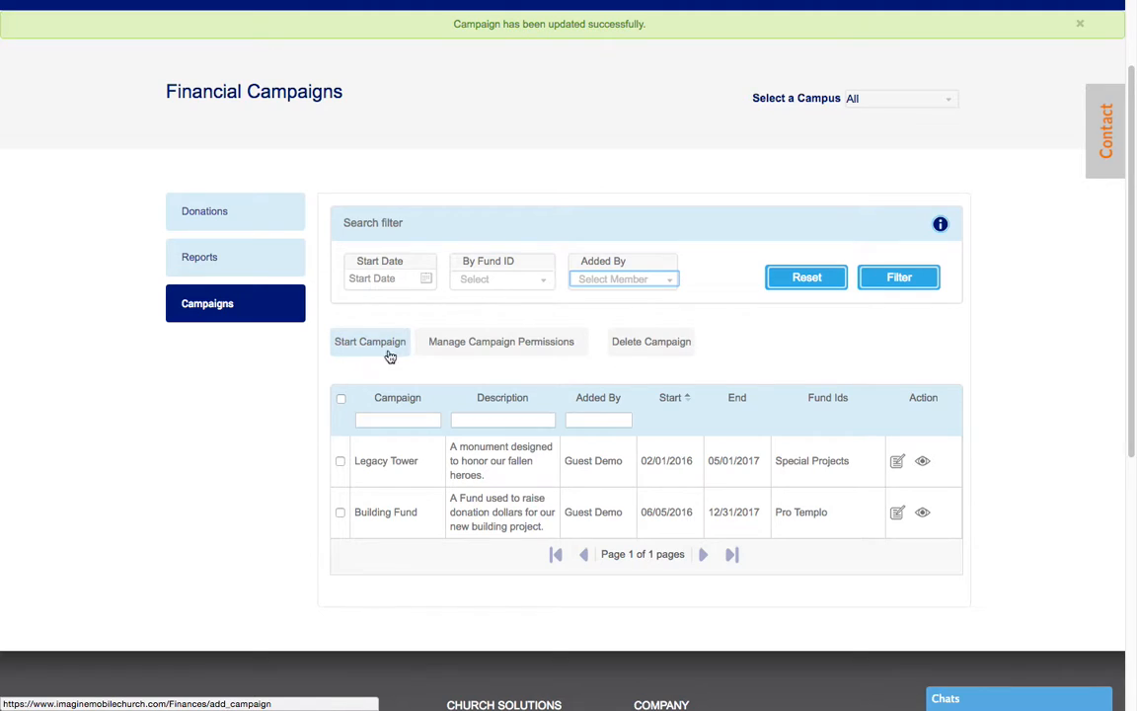
Open Manage Campaign Permissions and toggle the Sub Corporate checkbox
click(525, 346)
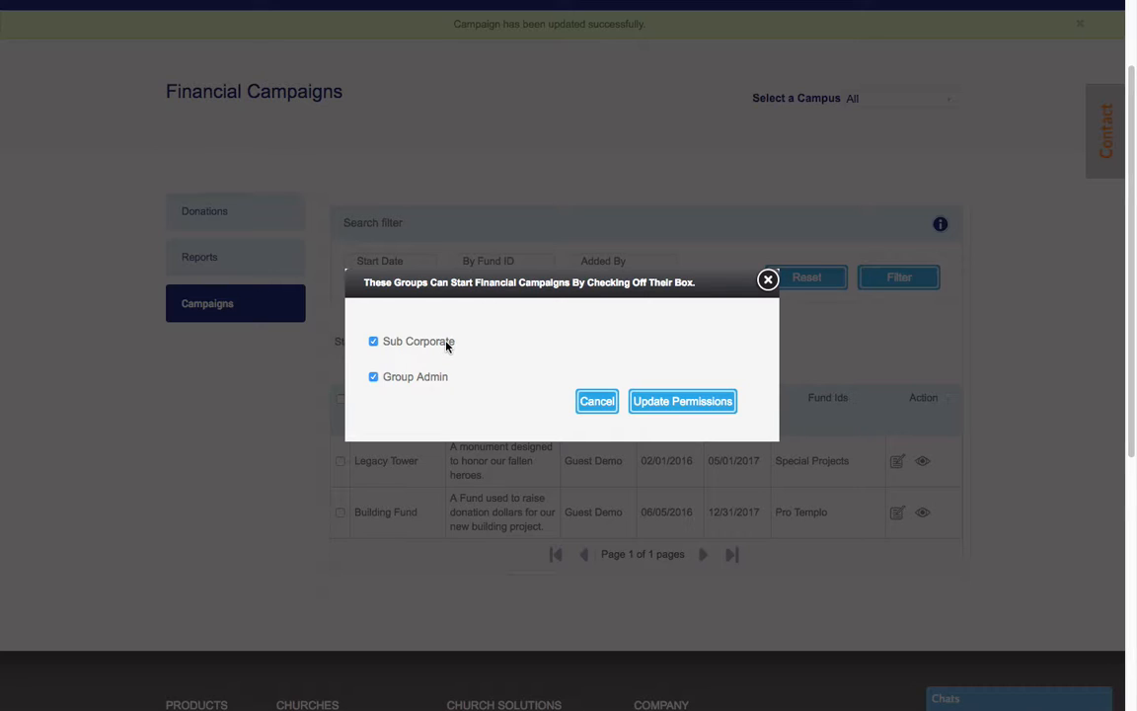
click(374, 343)
click(374, 342)
click(768, 281)
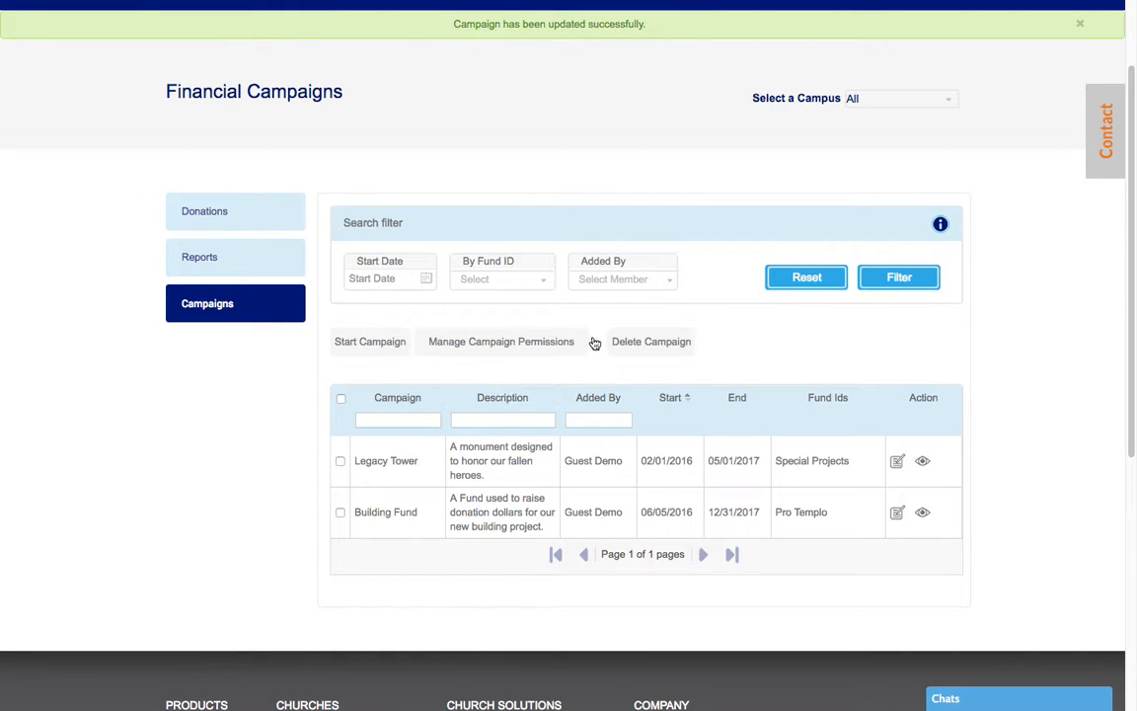
click(340, 461)
click(339, 464)
Browse Legacy Tower's donations, highlighting the $6722.00 Special Projects total, then return to the list
click(923, 464)
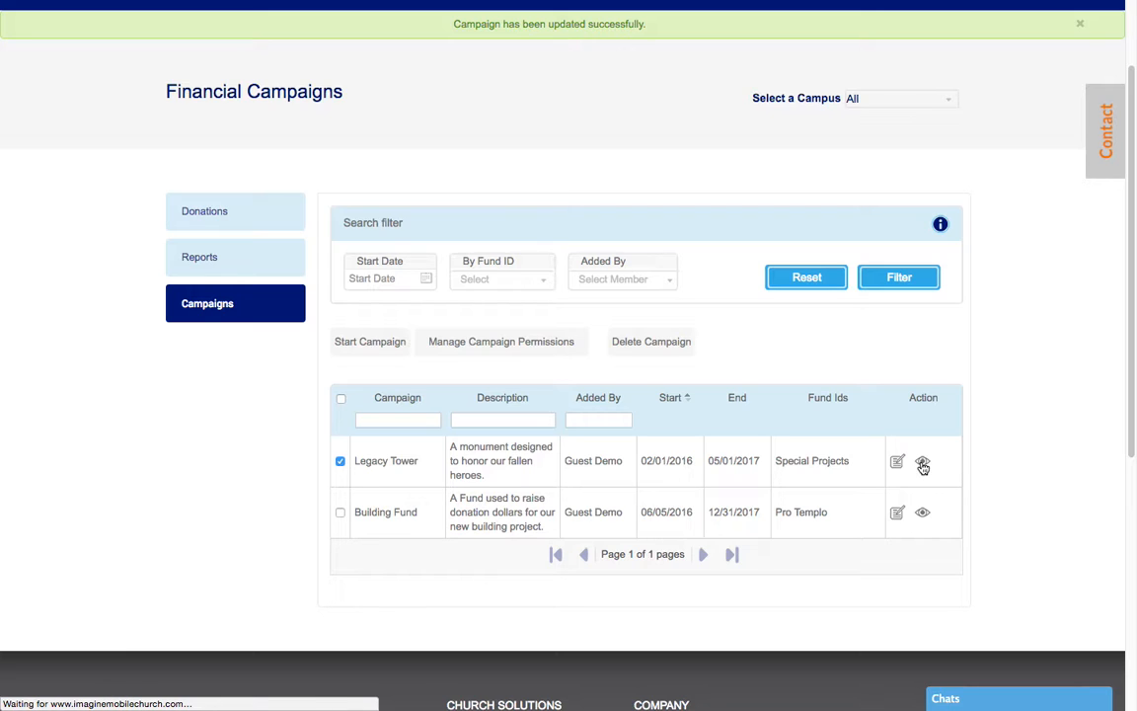
scroll(950, 557, down, 1)
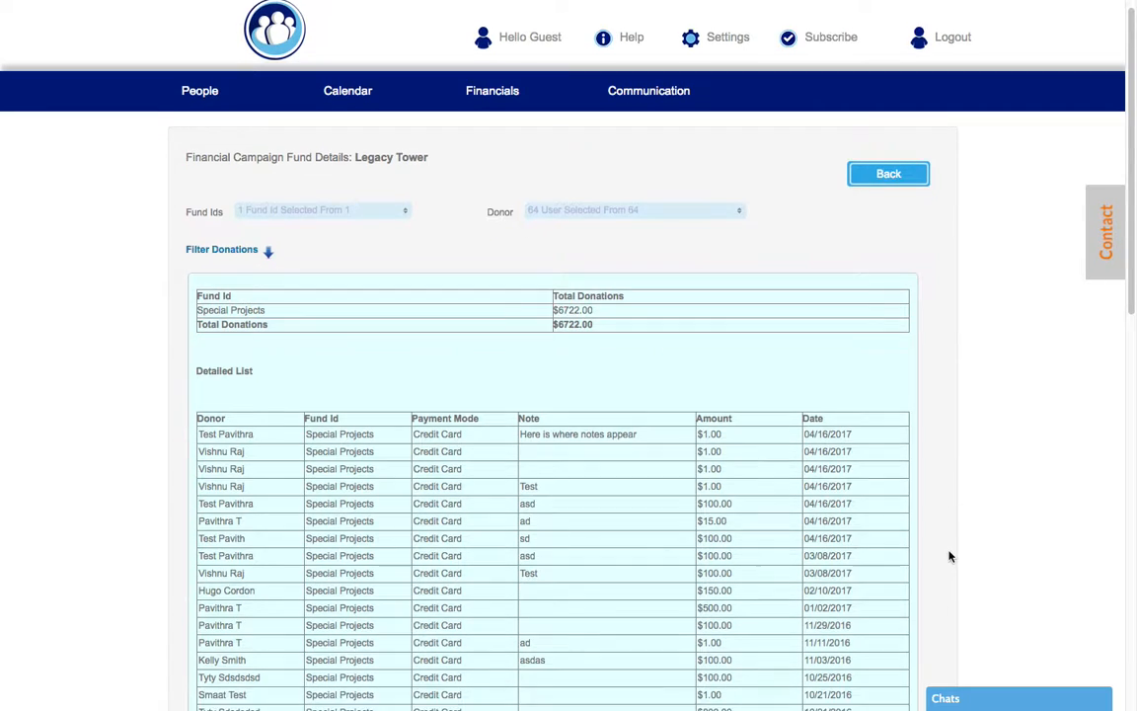
scroll(950, 556, down, 1)
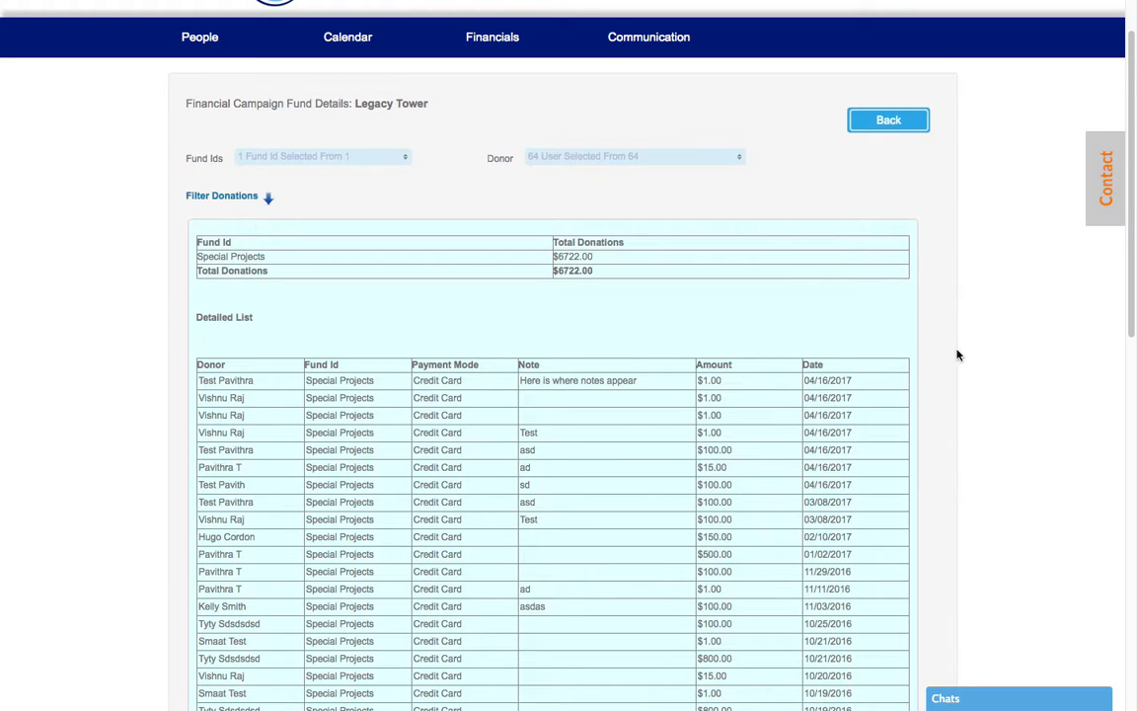
scroll(985, 360, down, 2)
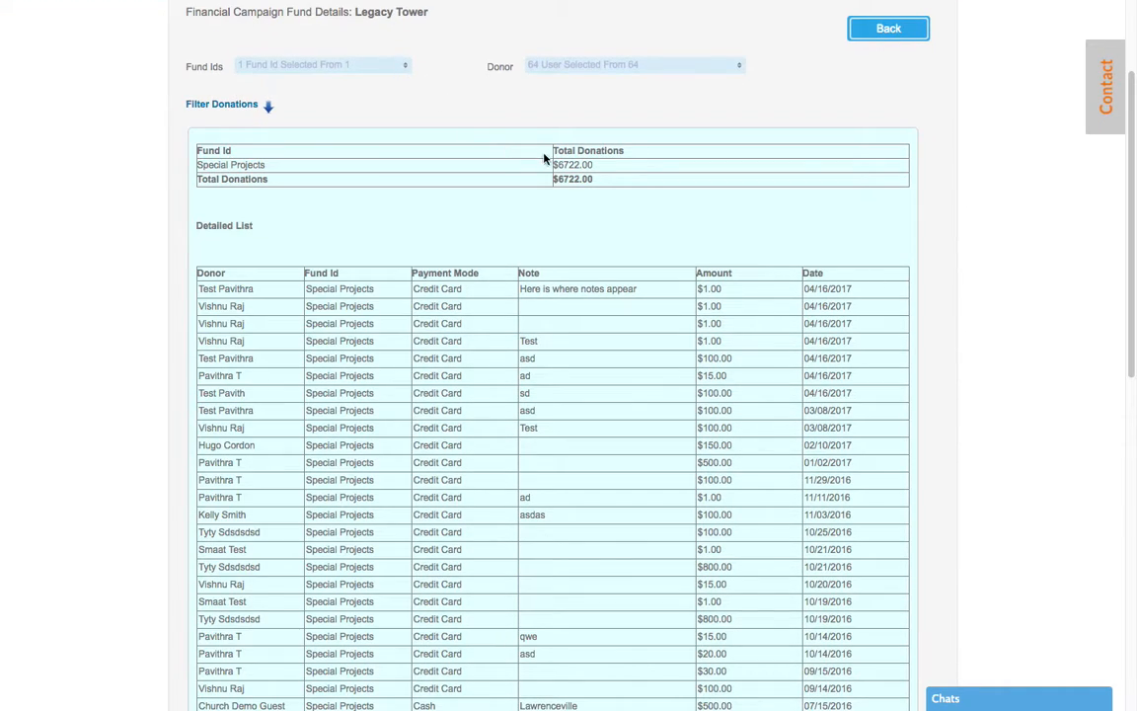
drag(595, 167, 546, 167)
scroll(926, 399, down, 3)
scroll(921, 388, down, 1)
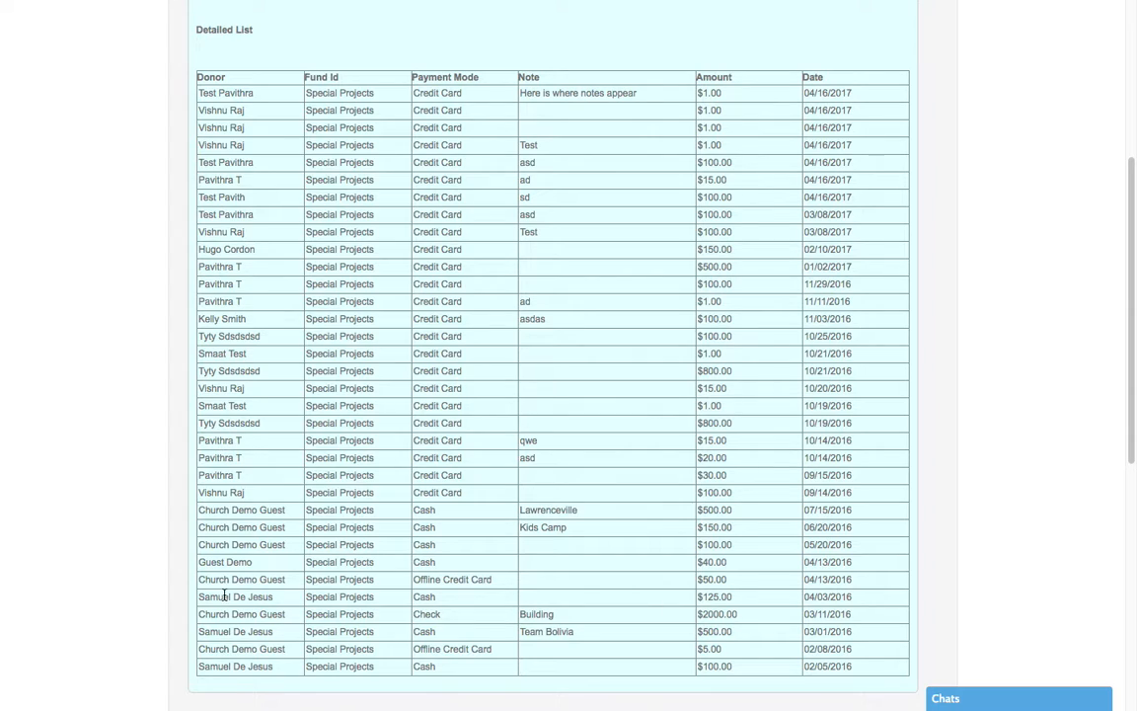
scroll(225, 596, up, 5)
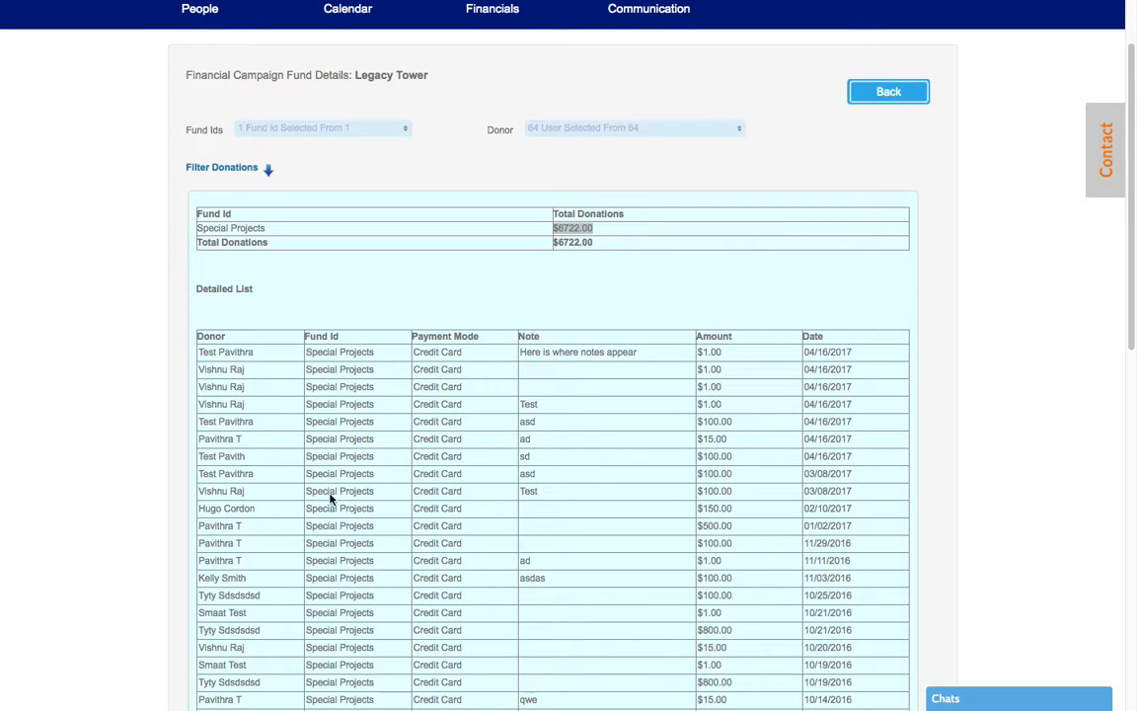
scroll(343, 568, down, 5)
scroll(343, 551, up, 1)
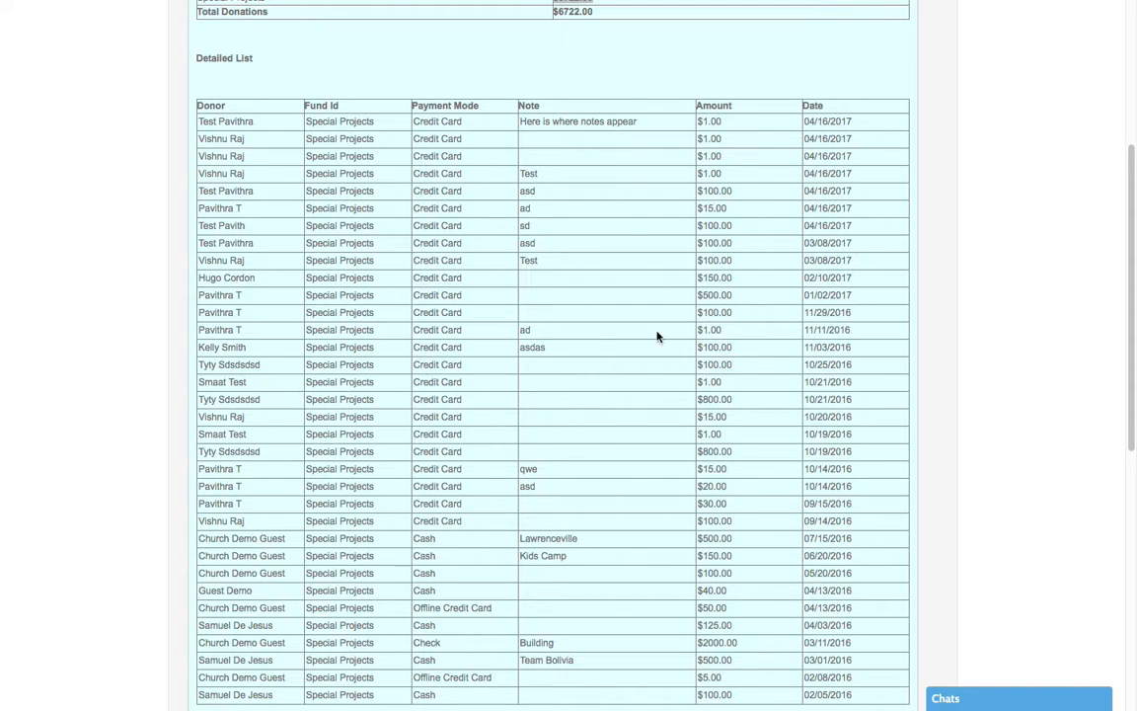
scroll(807, 568, down, 4)
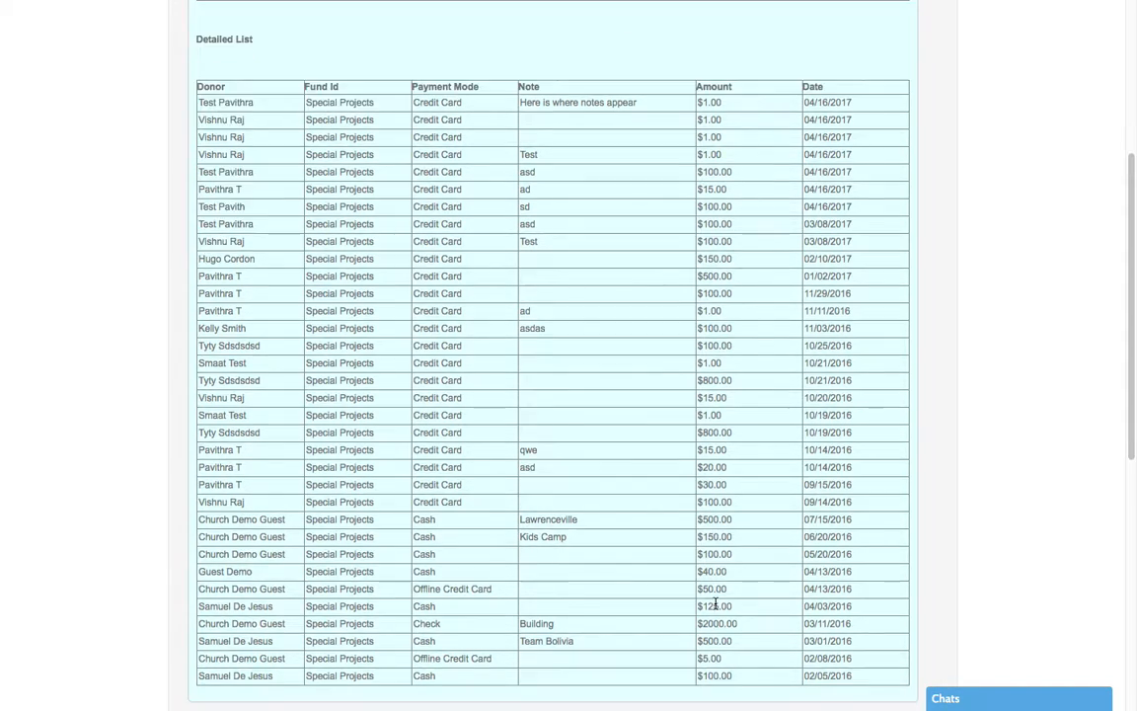
scroll(711, 600, up, 6)
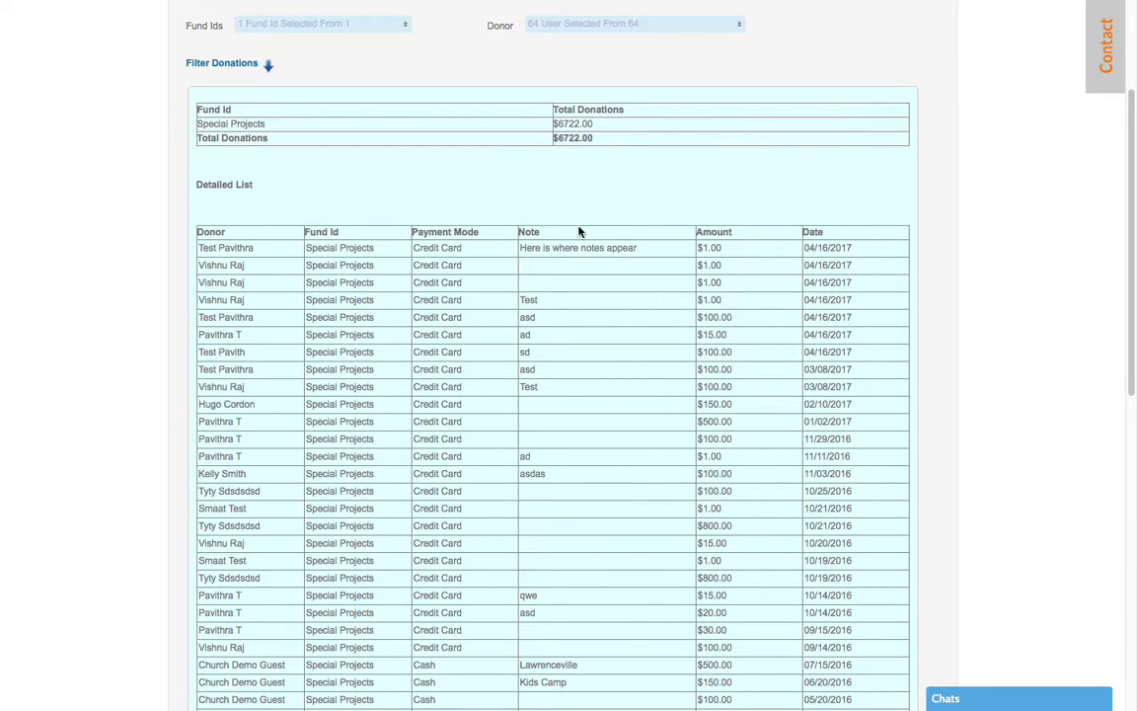
scroll(593, 419, up, 3)
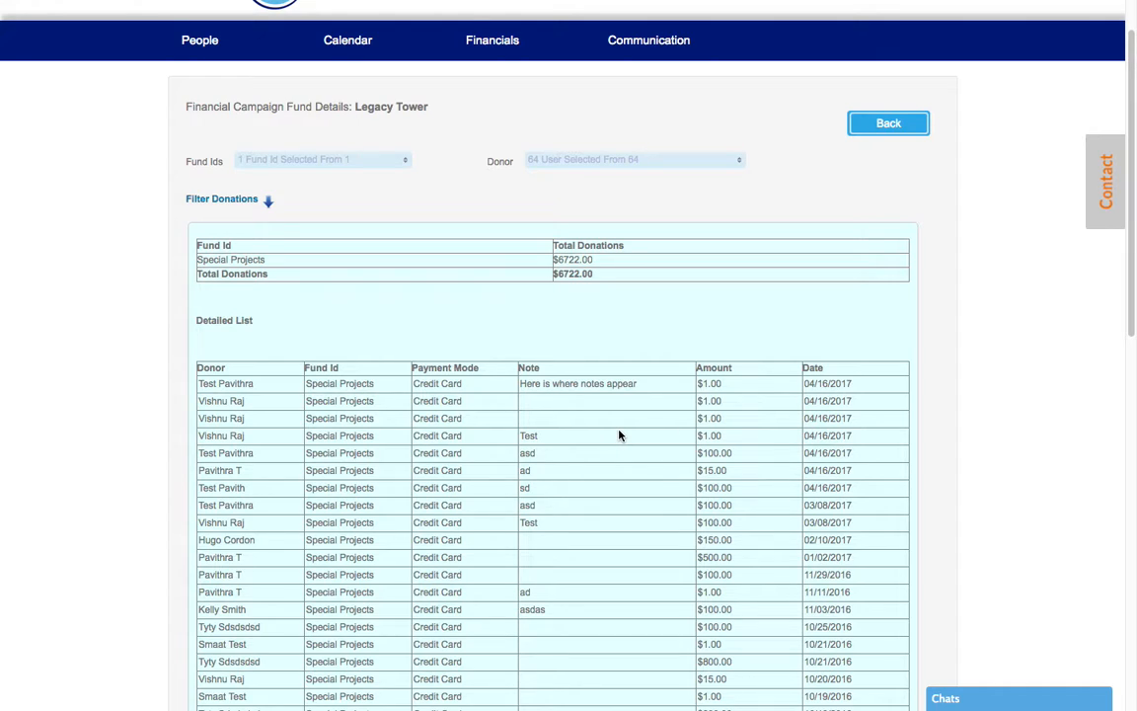
click(856, 125)
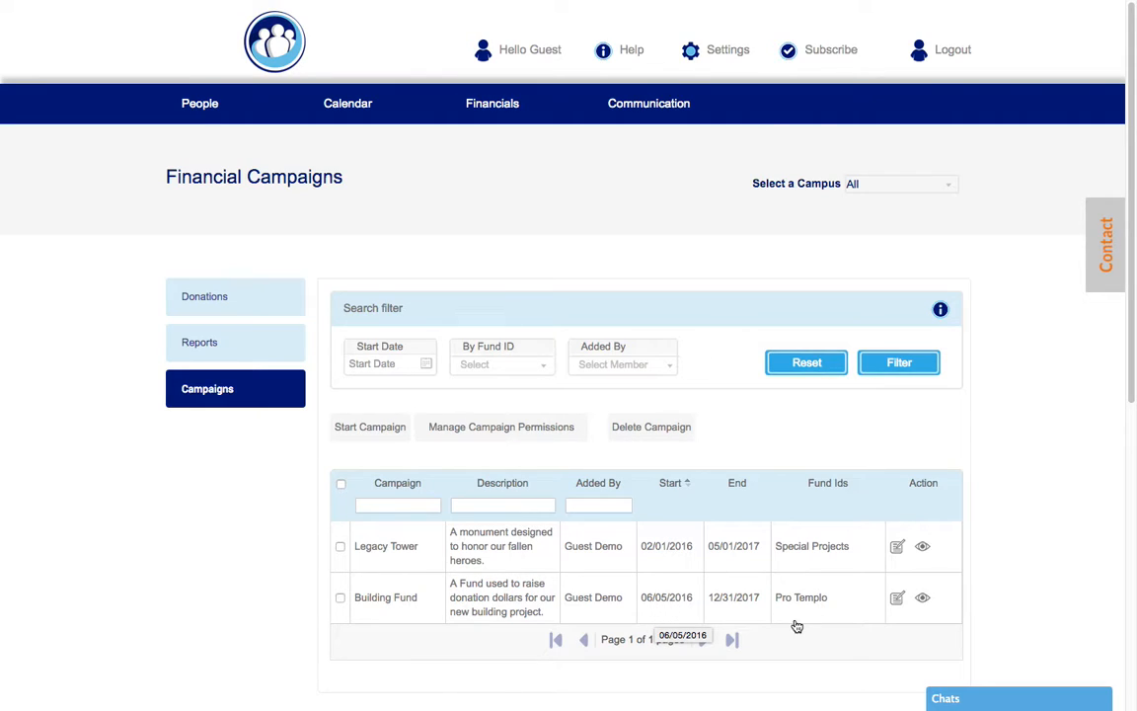
Browse Building Fund's donations totalling $9871.50 from Pro Templo, then return to the list
click(921, 597)
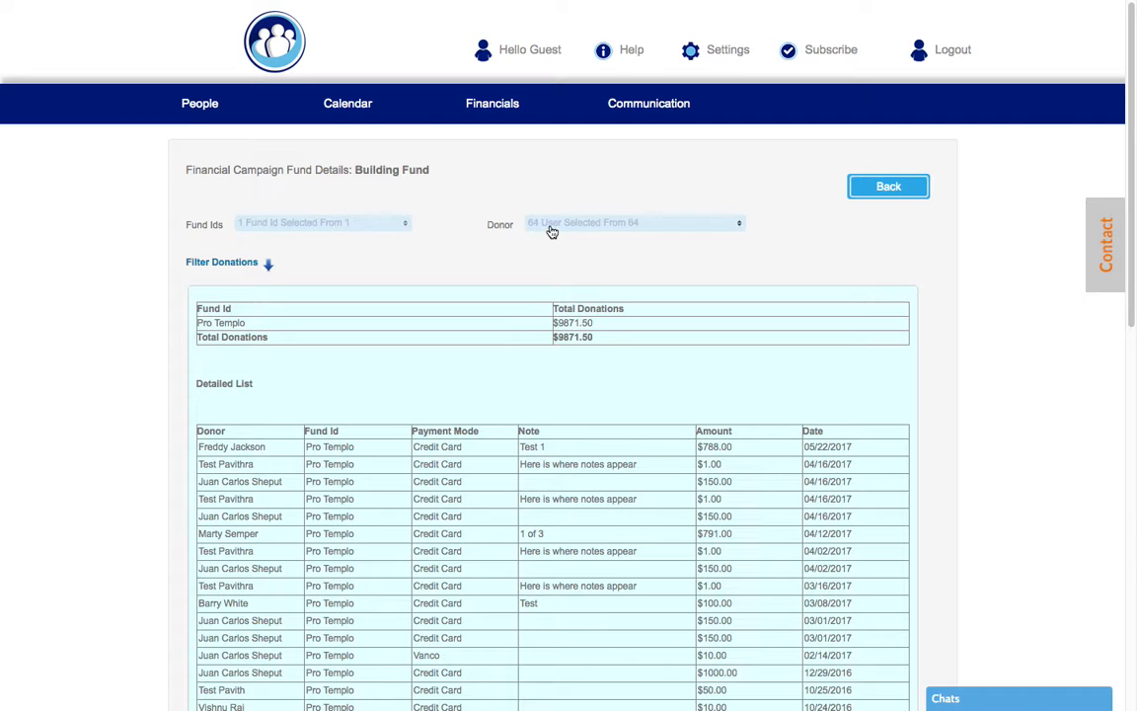
scroll(628, 434, down, 3)
scroll(629, 431, down, 2)
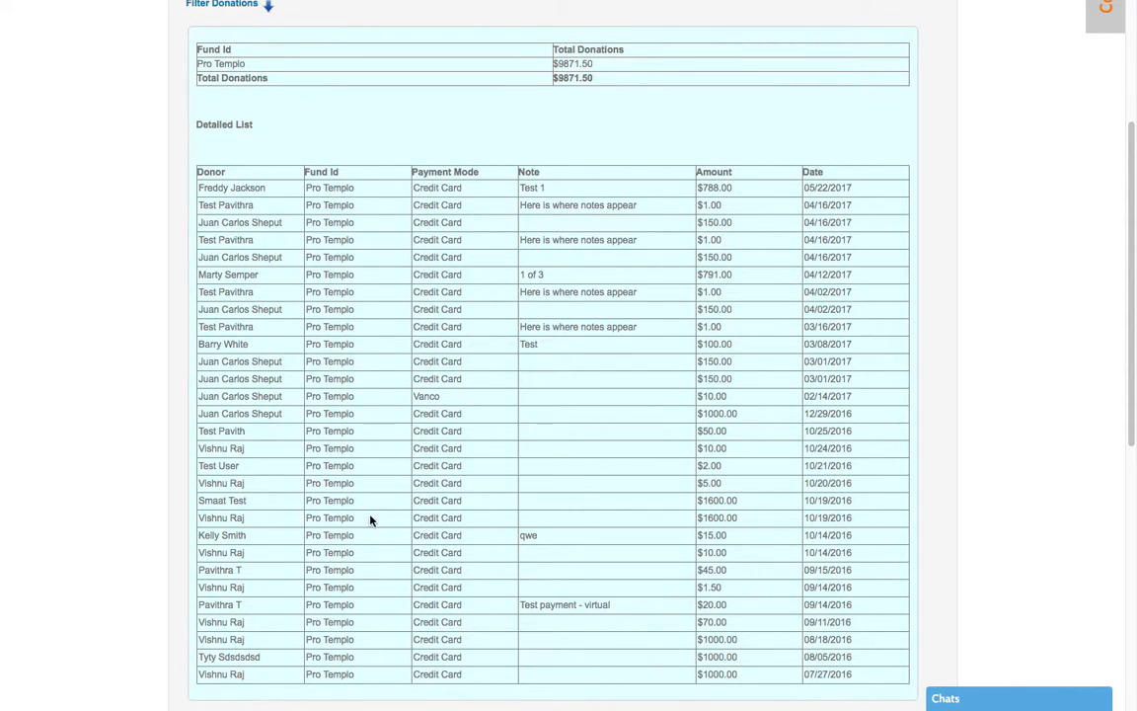
scroll(369, 519, down, 1)
scroll(371, 519, up, 1)
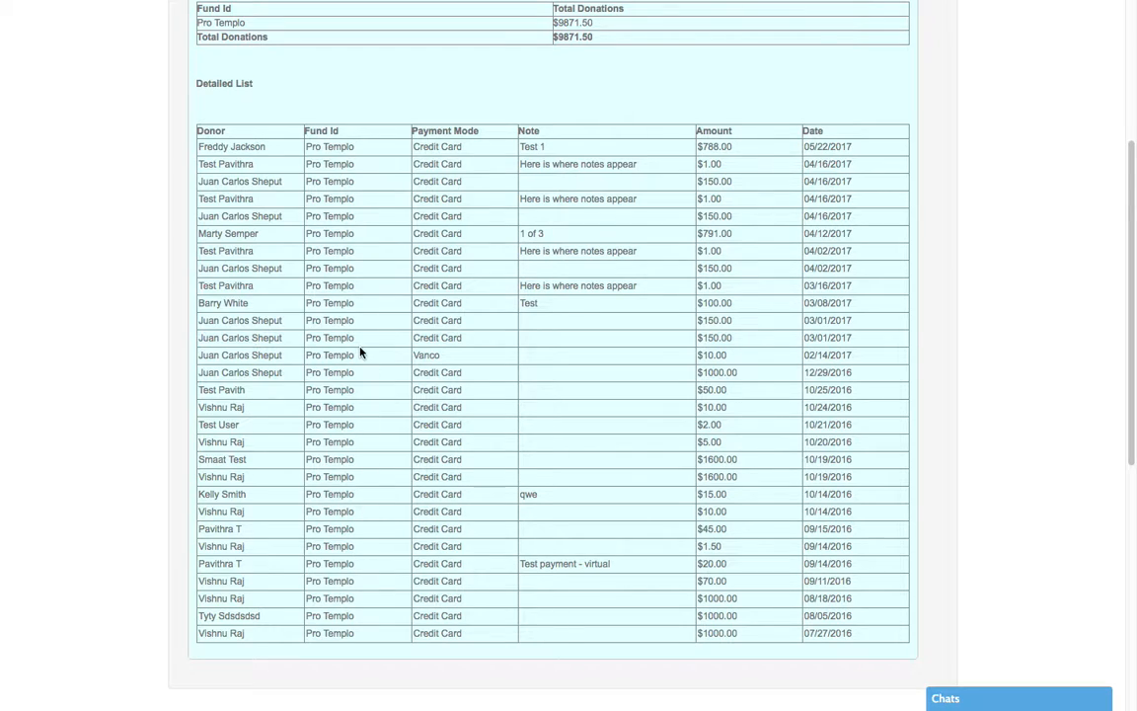
scroll(360, 355, up, 1)
scroll(359, 362, down, 1)
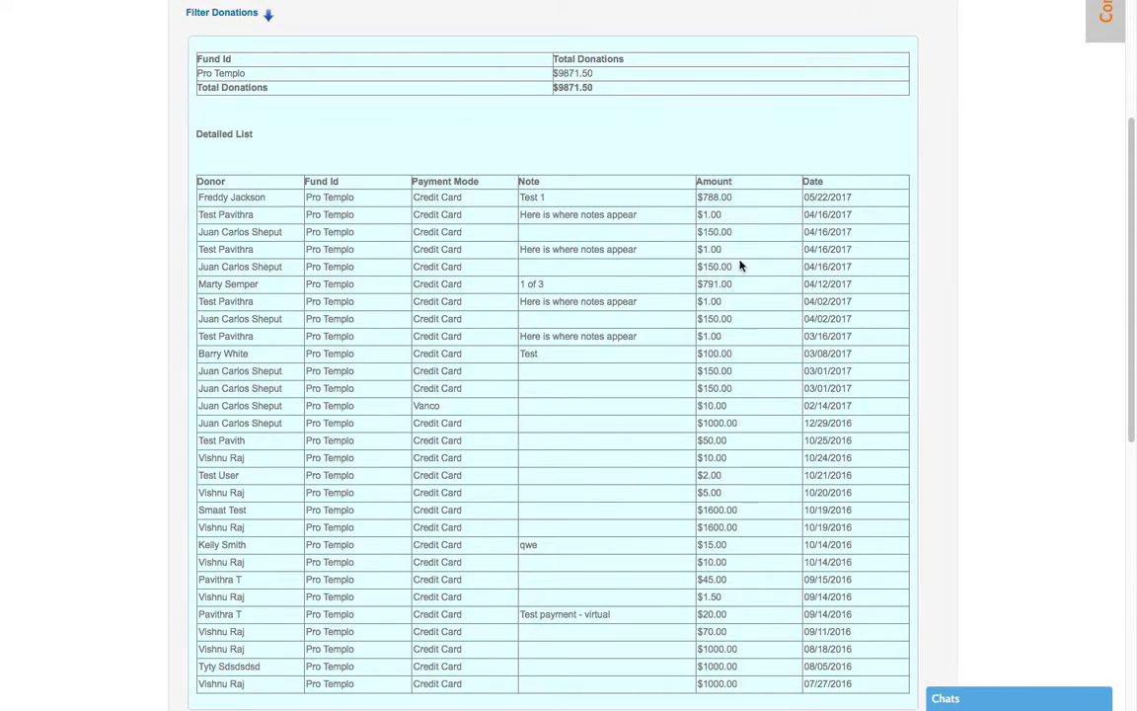
scroll(826, 612, up, 4)
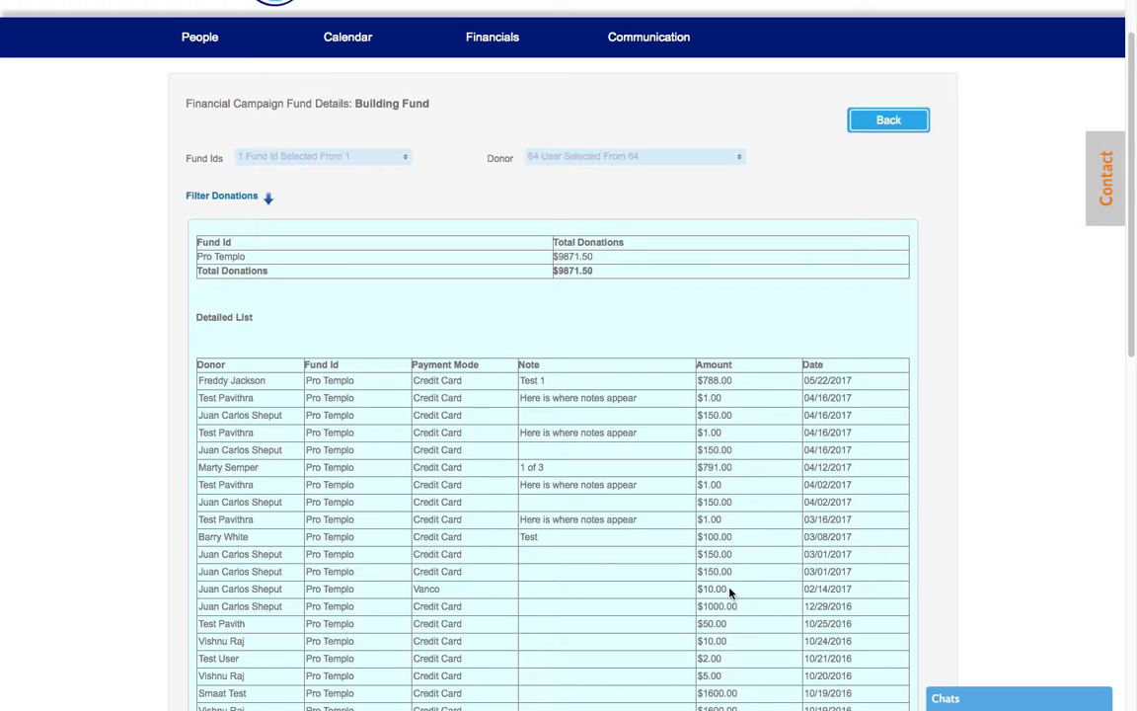
scroll(729, 600, up, 2)
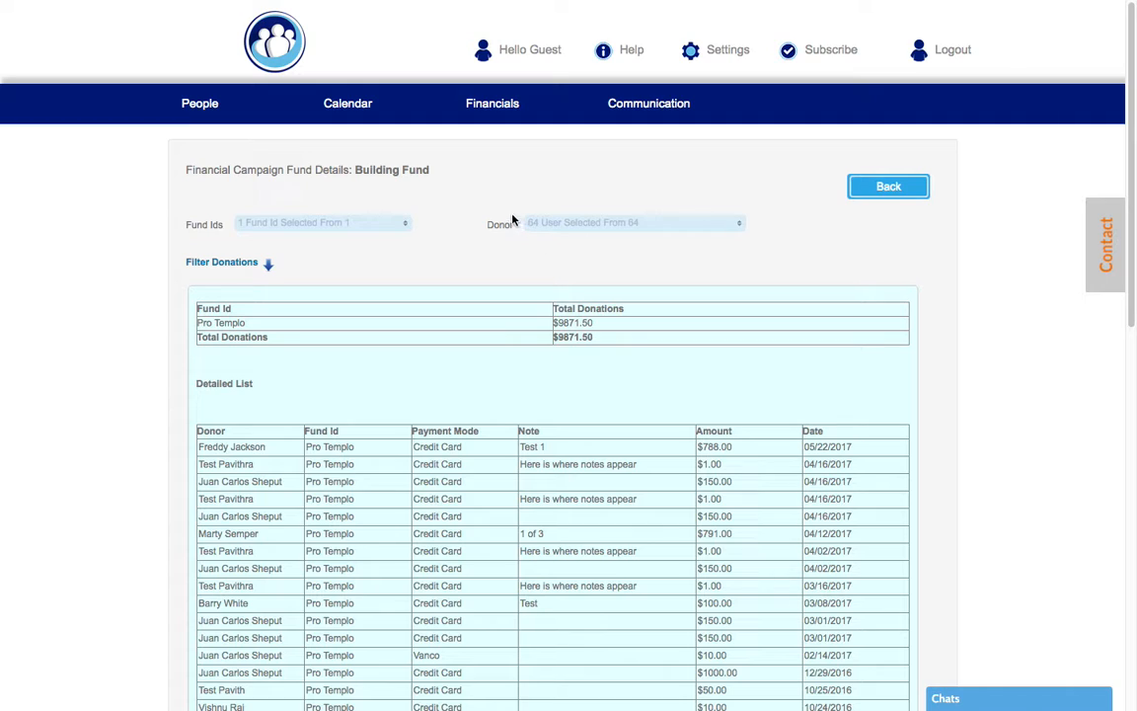
click(886, 195)
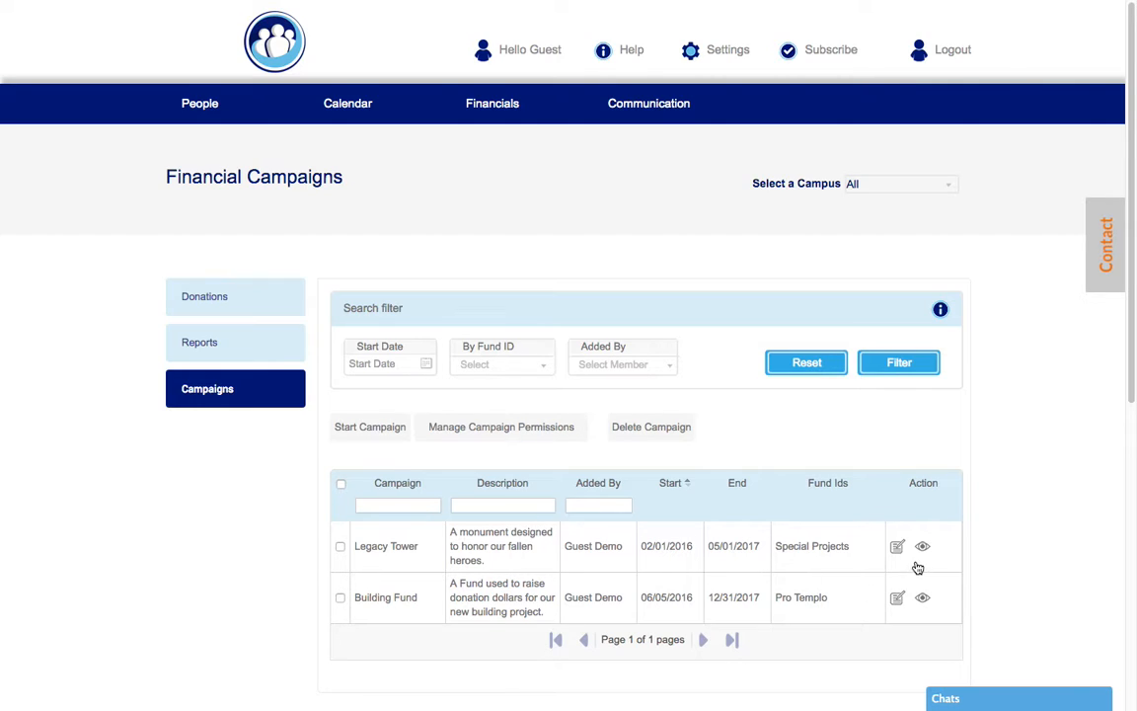
Reopen Legacy Tower's $6722.00 Special Projects donations and try the Filter Donations arrow
click(924, 550)
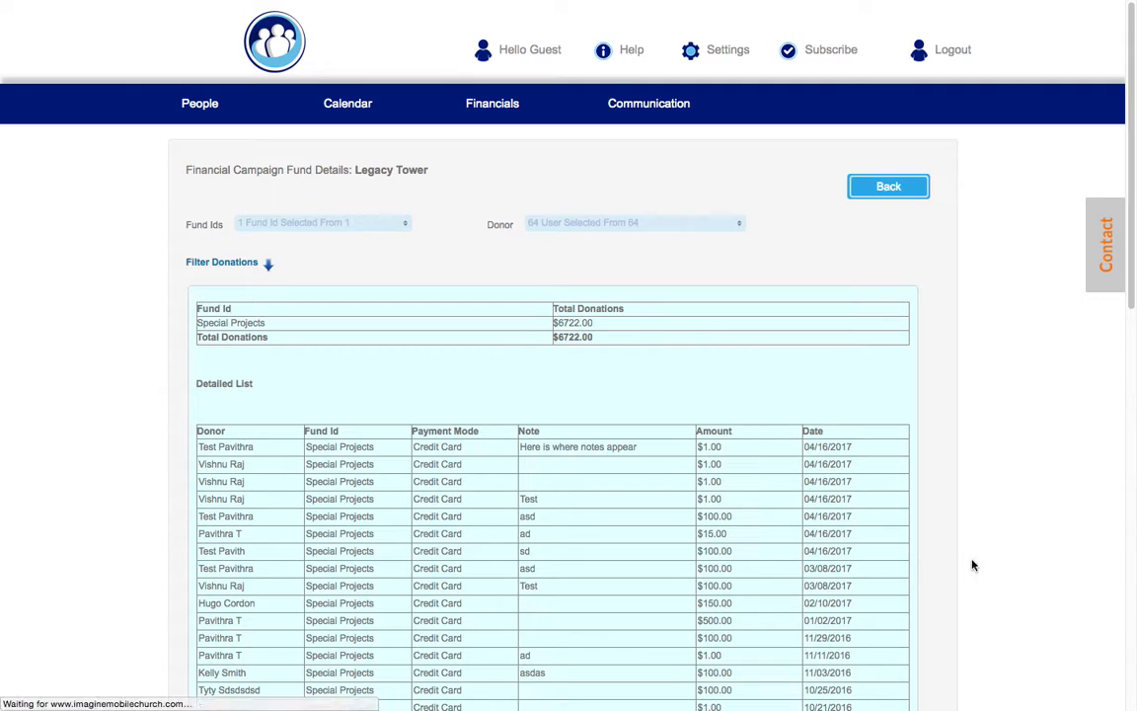
scroll(981, 556, down, 3)
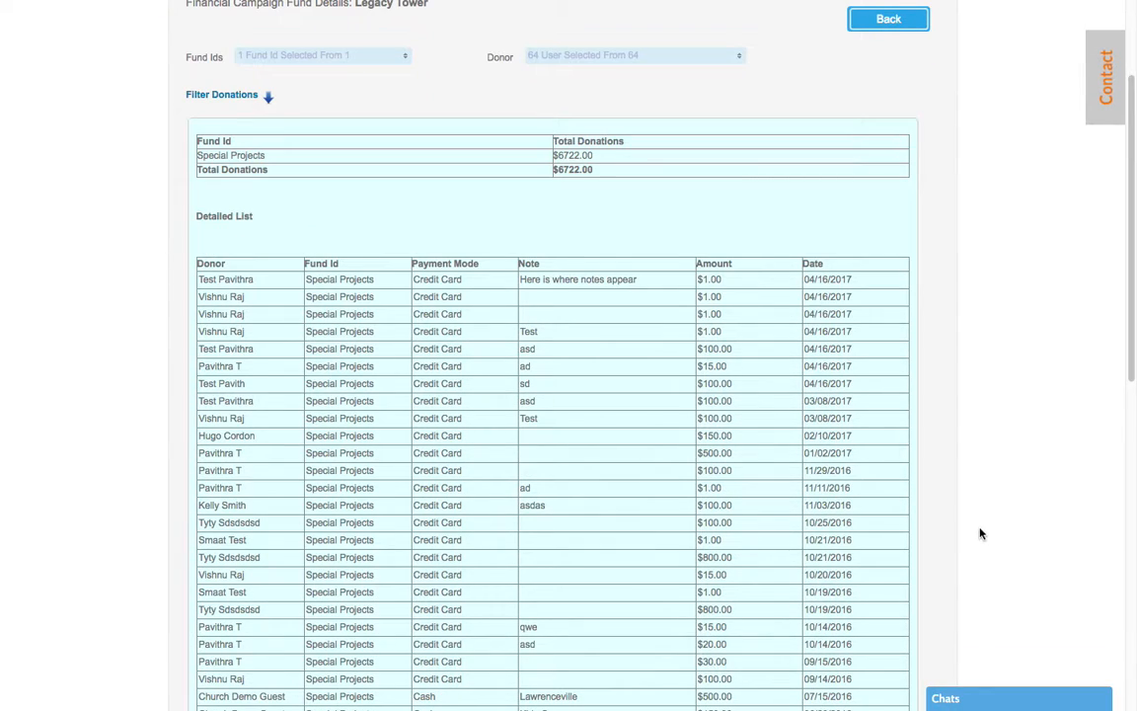
scroll(565, 563, down, 5)
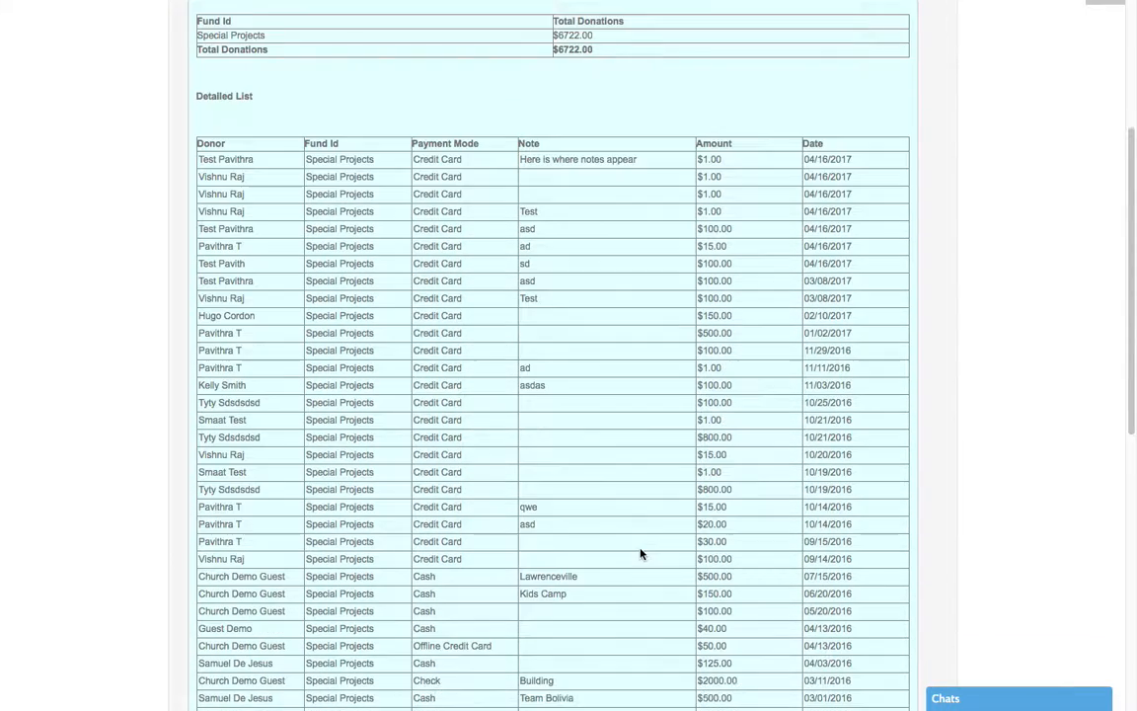
scroll(644, 553, up, 10)
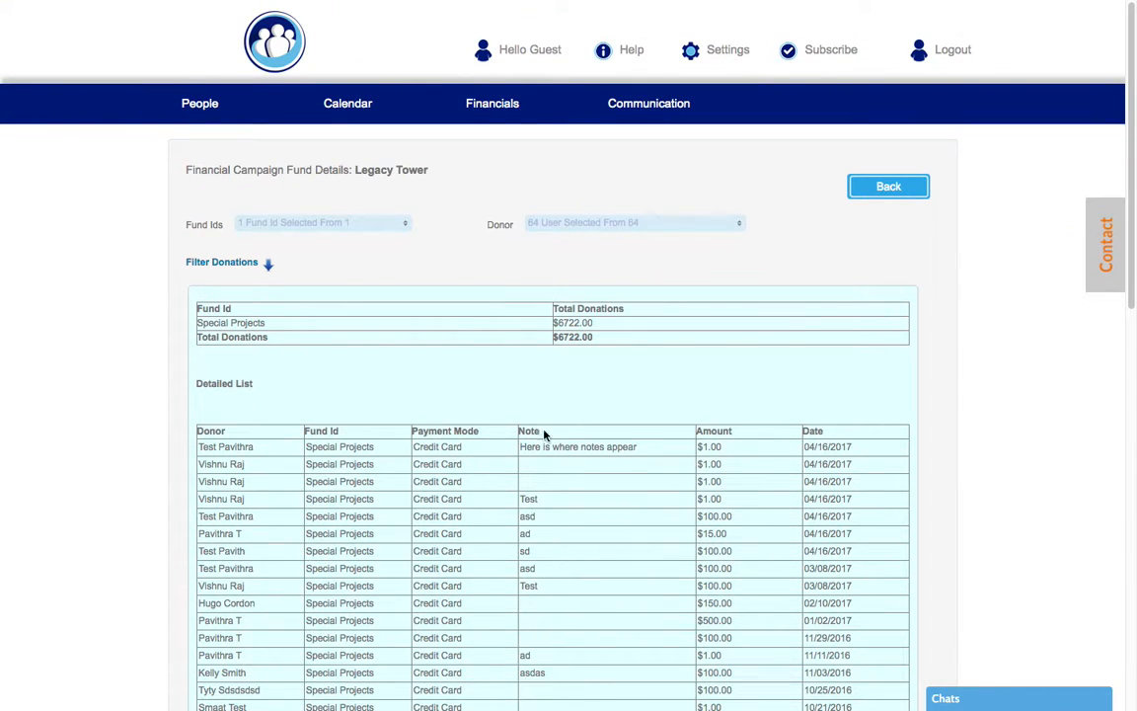
click(268, 264)
scroll(350, 373, down, 5)
scroll(349, 370, up, 3)
scroll(350, 373, up, 3)
mouse_move(671, 5)
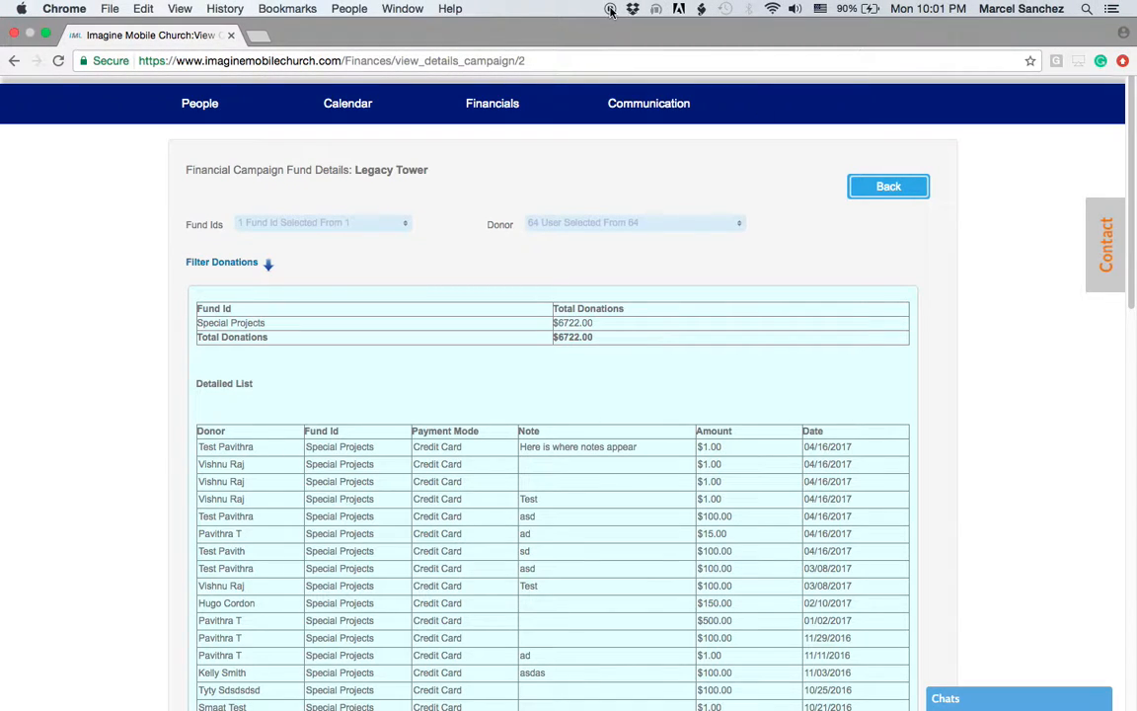